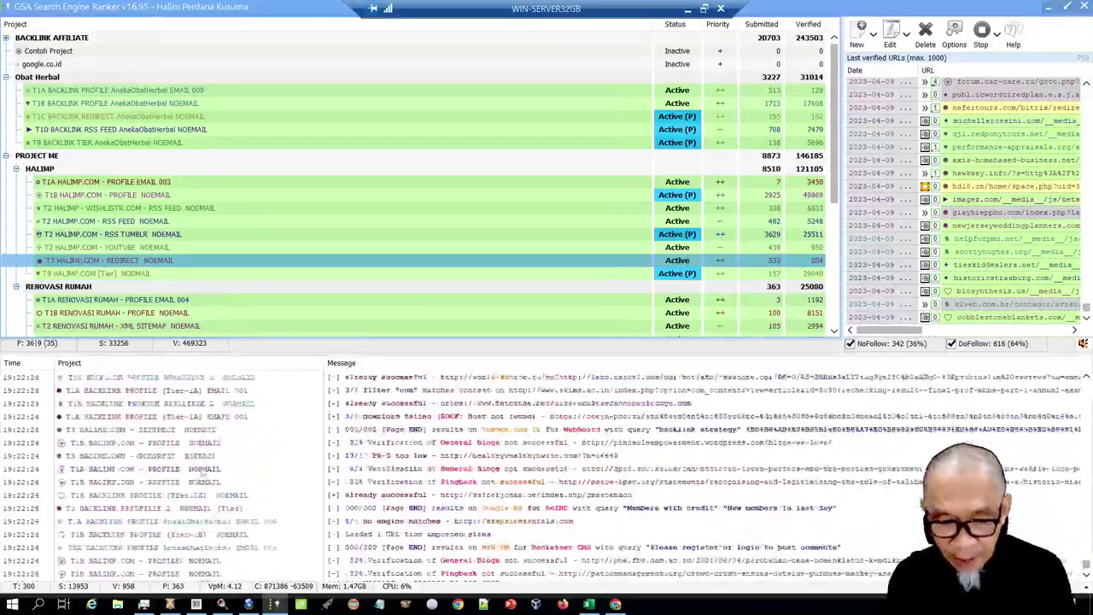
- Switch to the Backlink Redirect workbook in Excel and review the URL REDIRECT column from its first to its last entry
left_click(587, 605)
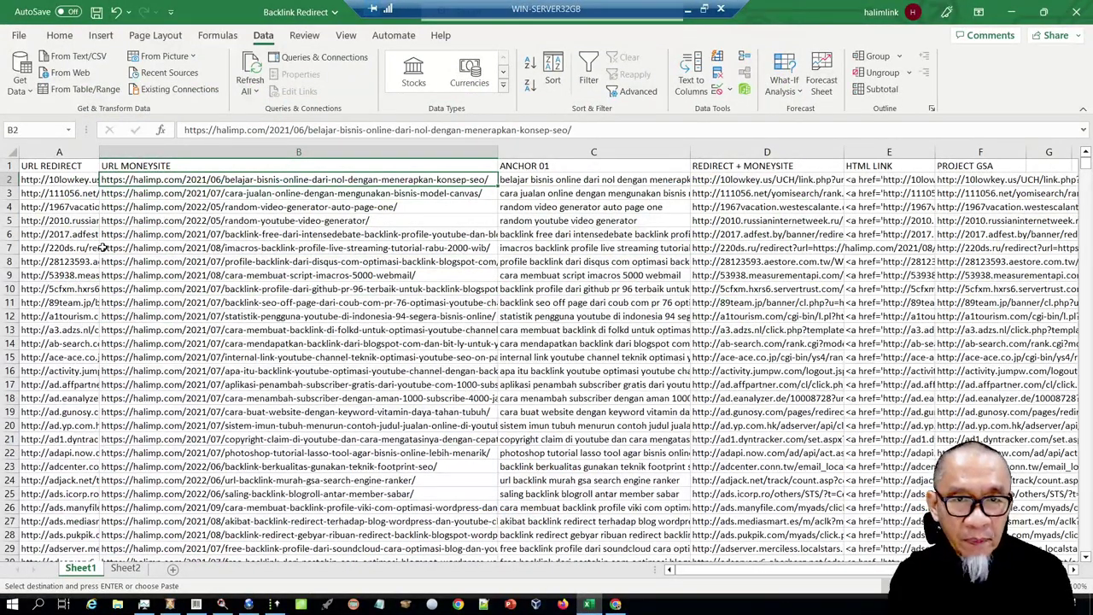
left_click(64, 179)
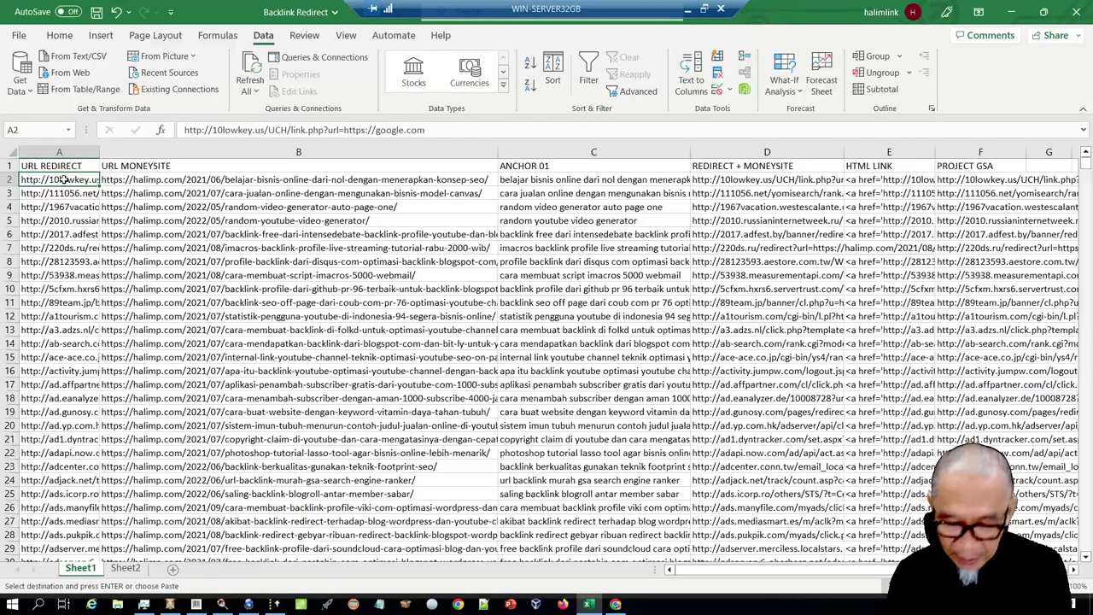
key("Down")
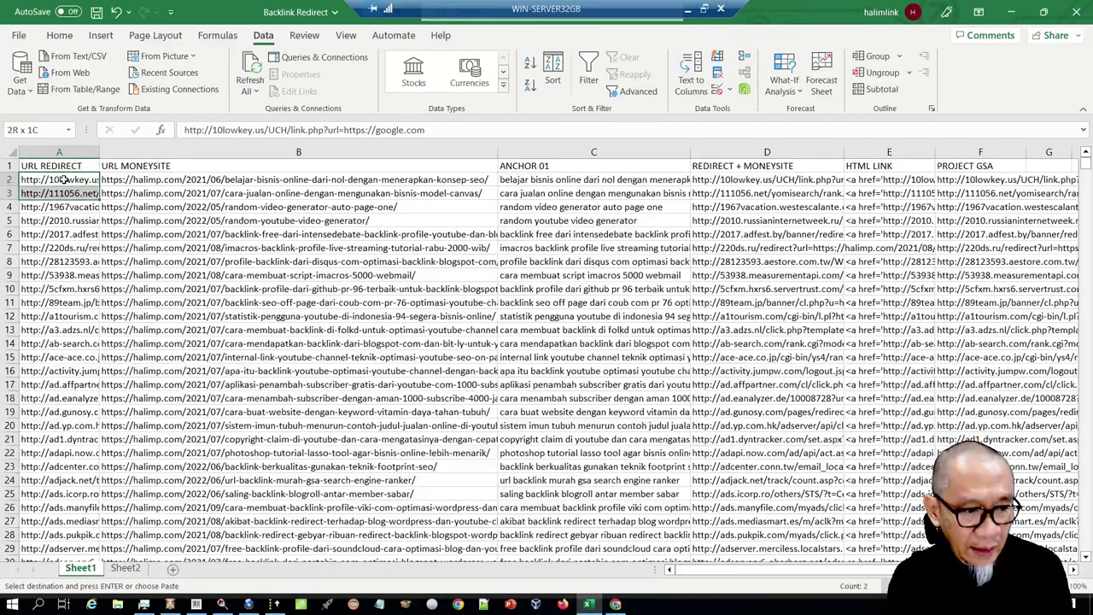
key("ctrl+Down")
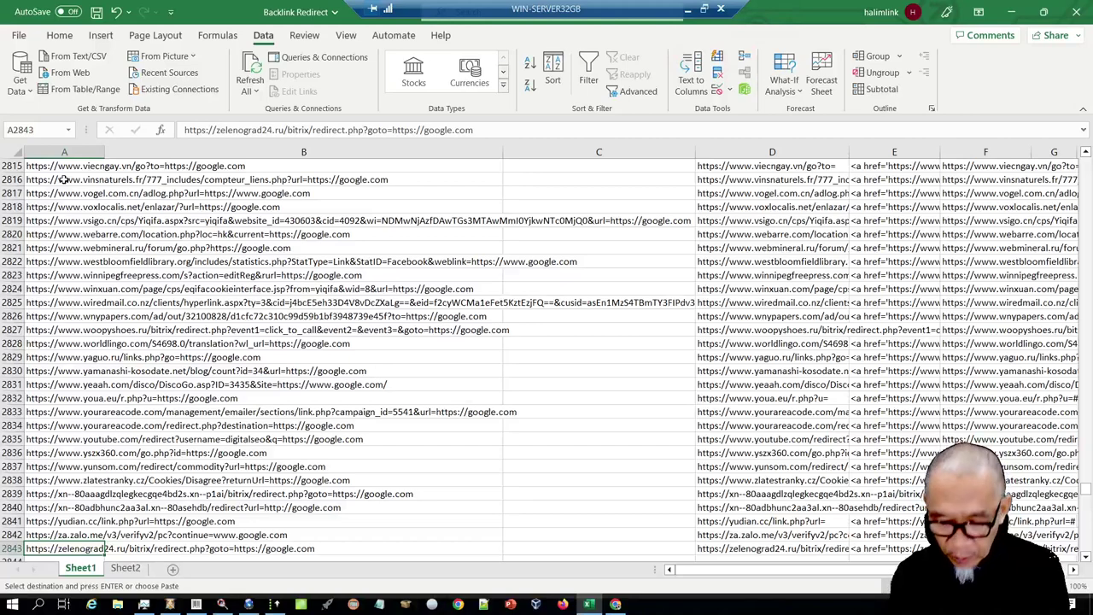
key("ctrl+Up")
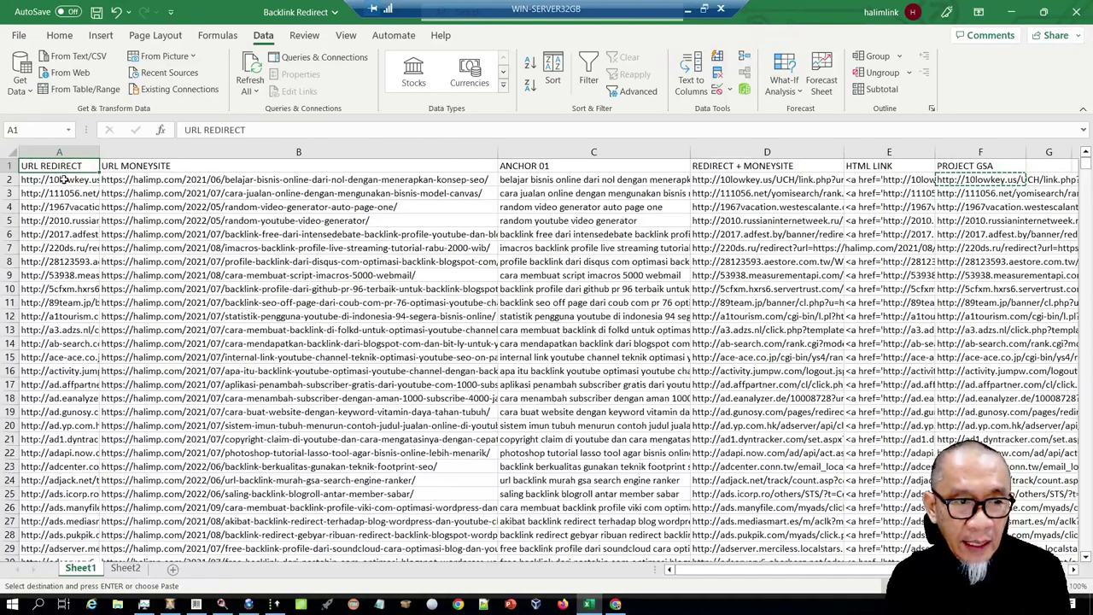
- Review the URL MONEYSITE entries in column B and look at the halimp.com XML post sitemap in Chrome as their source
left_click(174, 180)
key("Down")
key("Down")
key("Down")
key("Down")
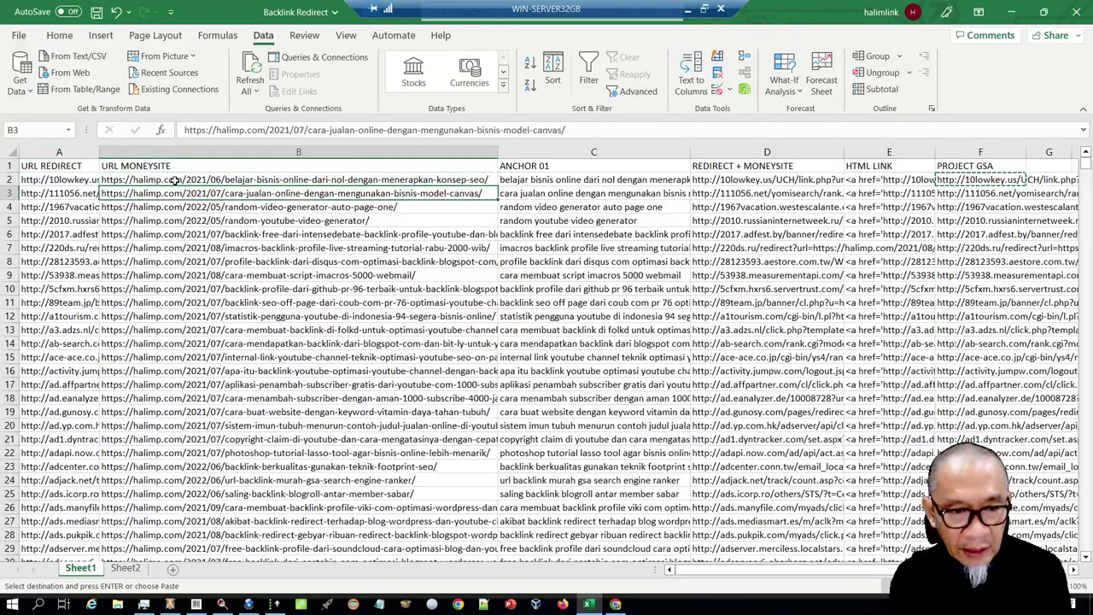
key("Down")
key("Down")
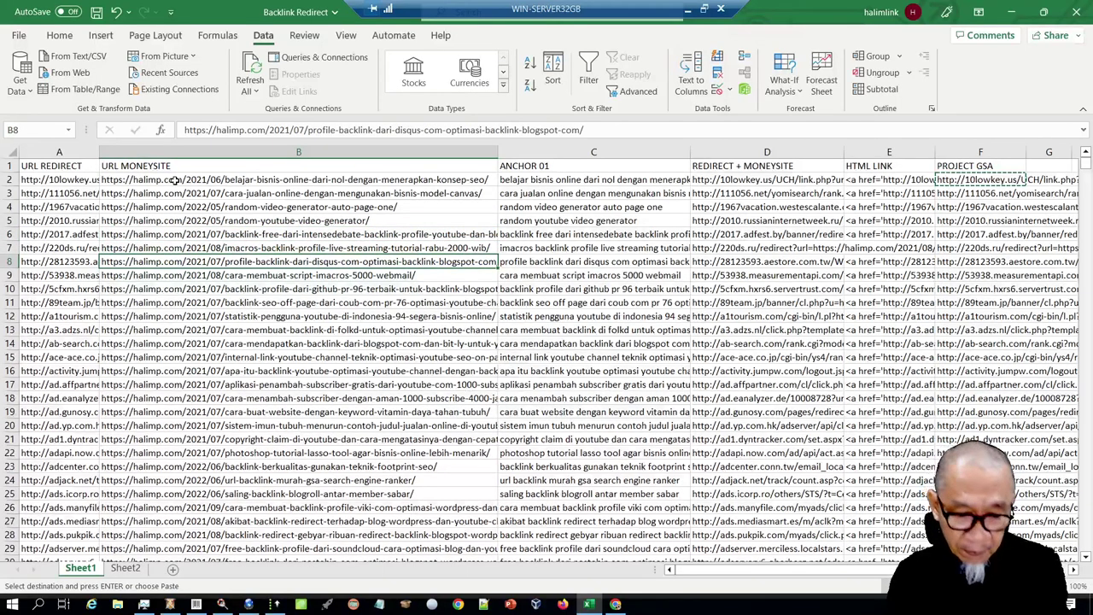
left_click(615, 604)
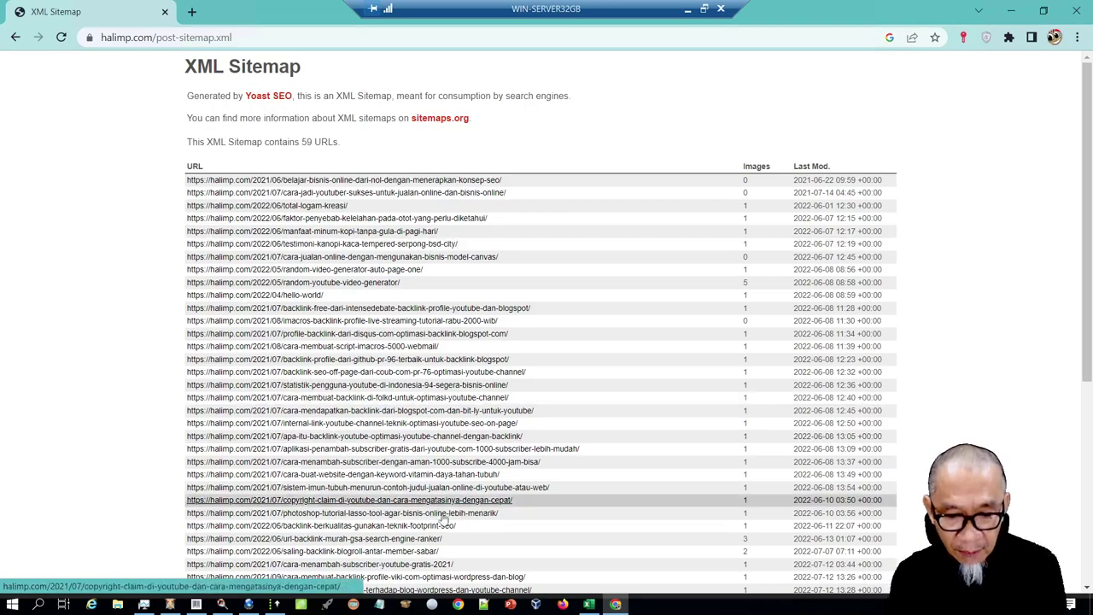
left_click(588, 604)
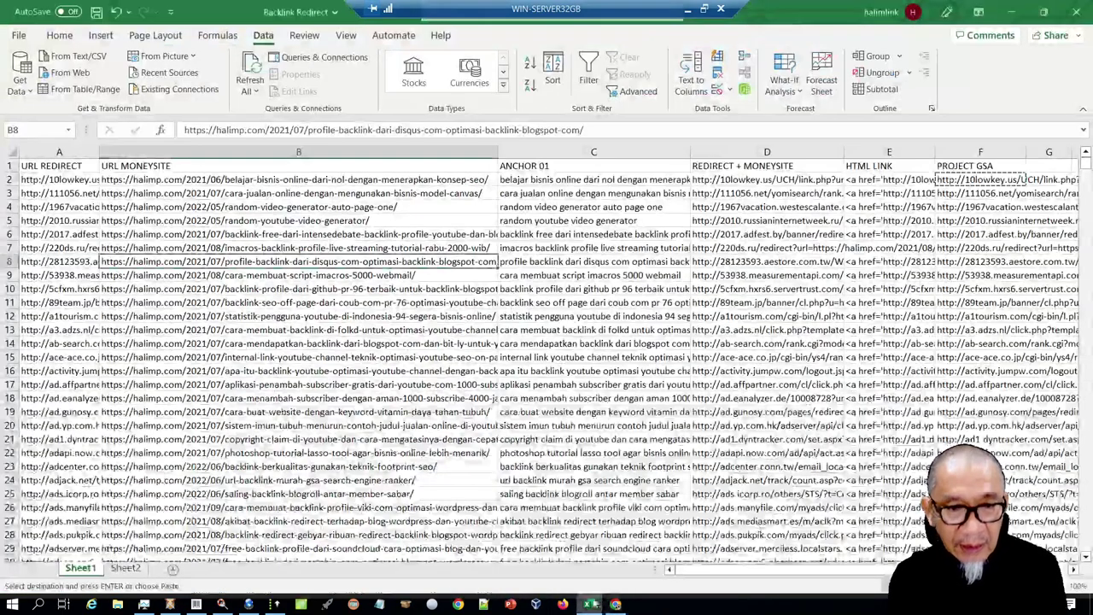
- Compare the URL MONEYSITE entries in rows 2 to 4 with their matching ANCHOR 01 texts
left_click(297, 180)
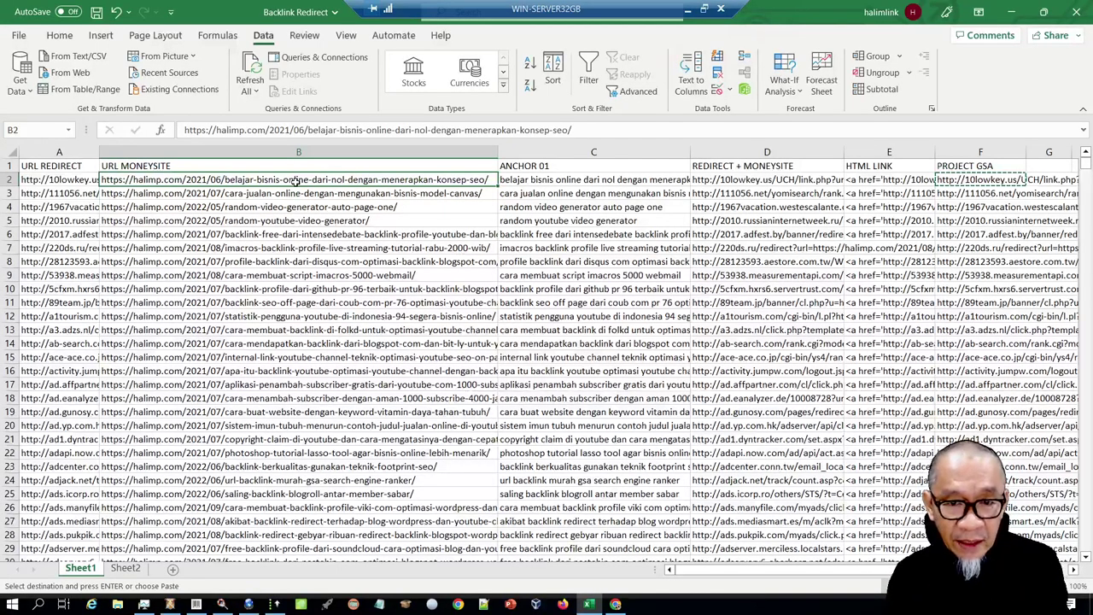
key("Right")
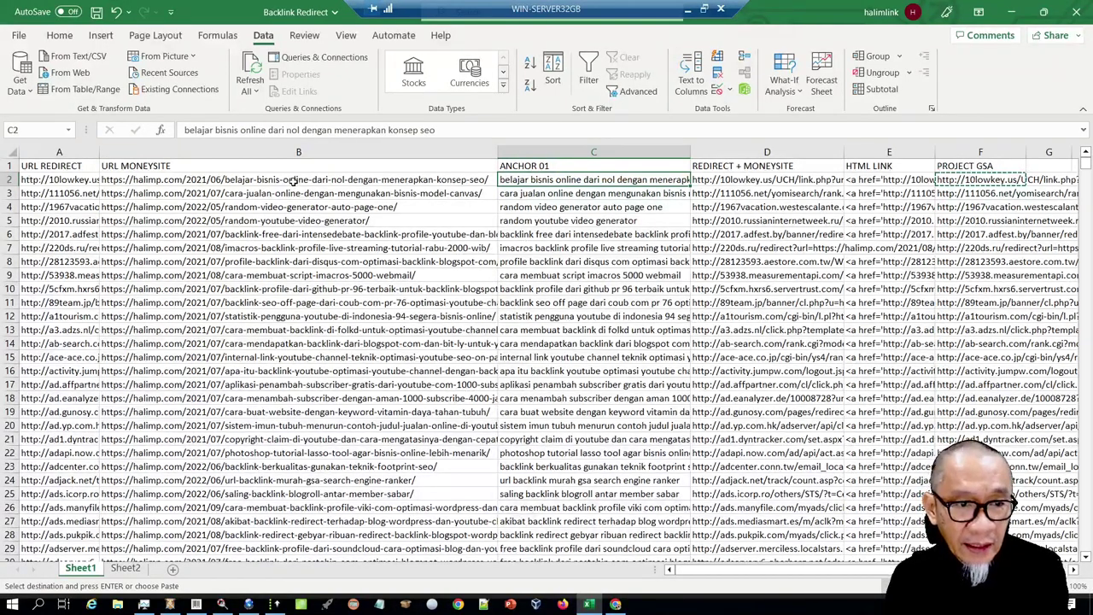
left_click(295, 179)
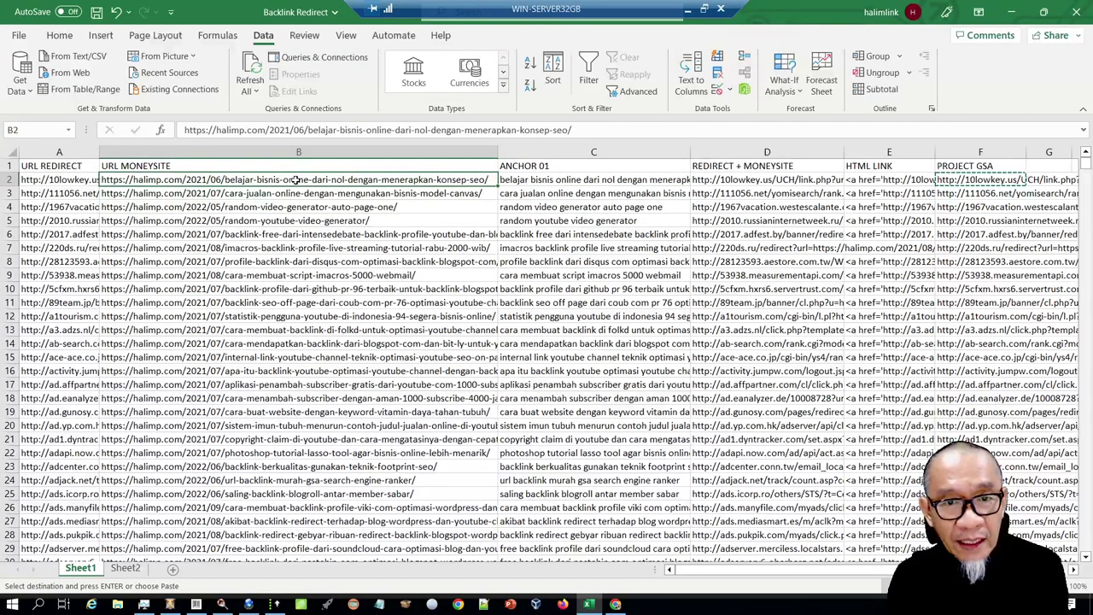
left_click(538, 176)
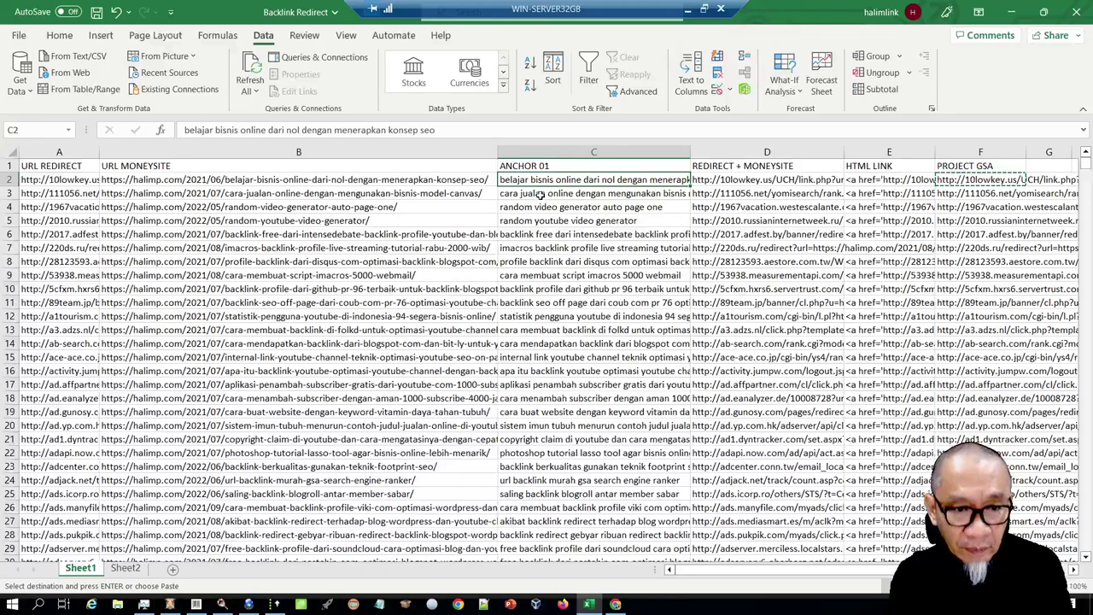
left_click(312, 193)
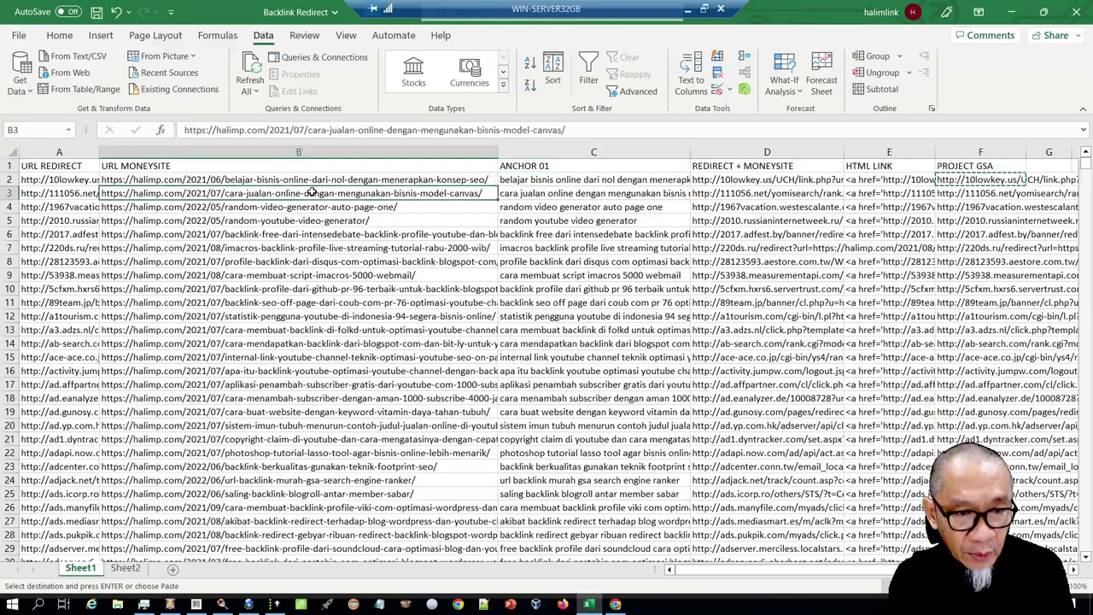
left_click(538, 194)
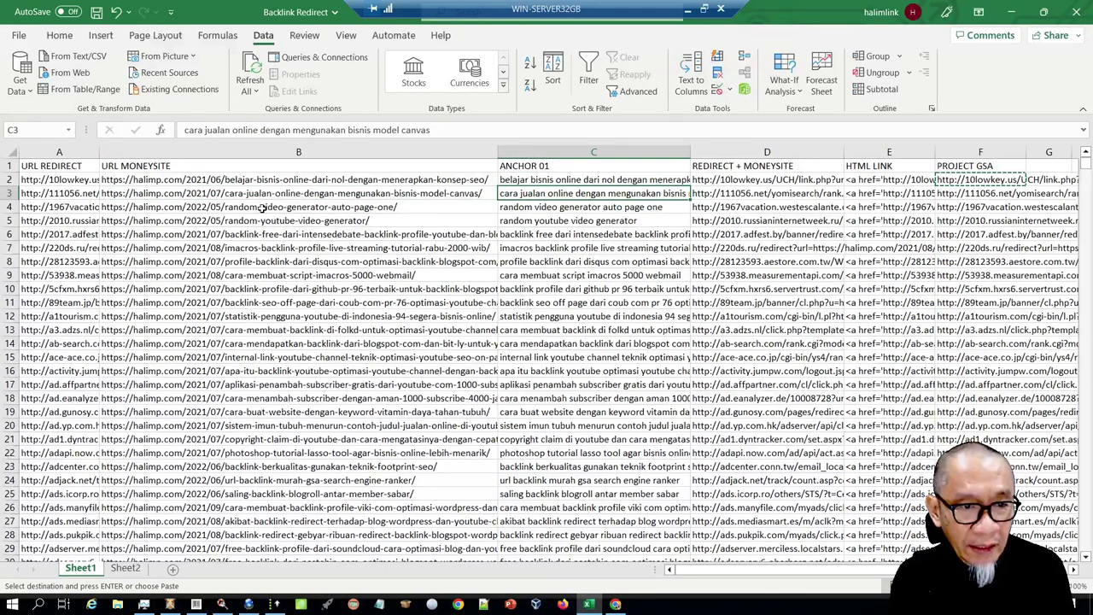
left_click(527, 208)
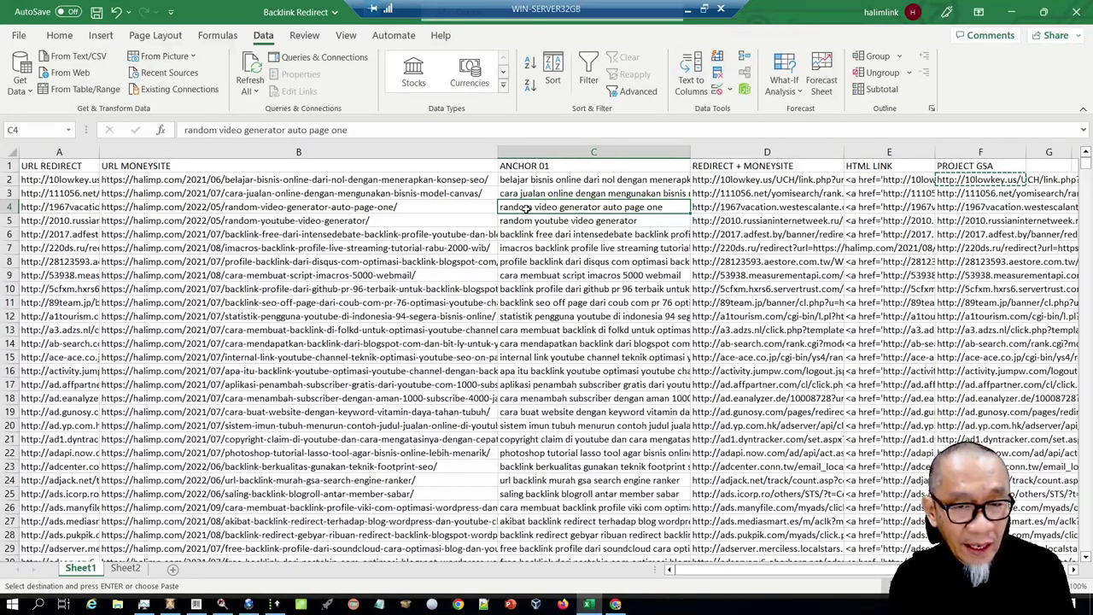
left_click(345, 194)
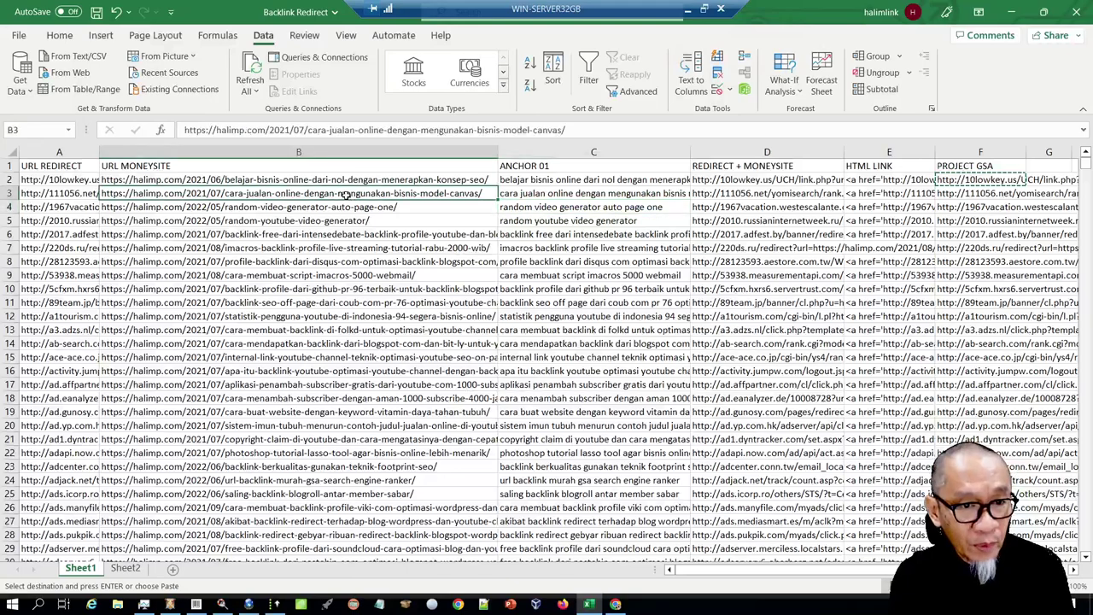
- Copy the URL MONEYSITE and ANCHOR 01 entries in B2:C53 and paste them directly below the list, starting at B54
key("ctrl+Down")
key("Down")
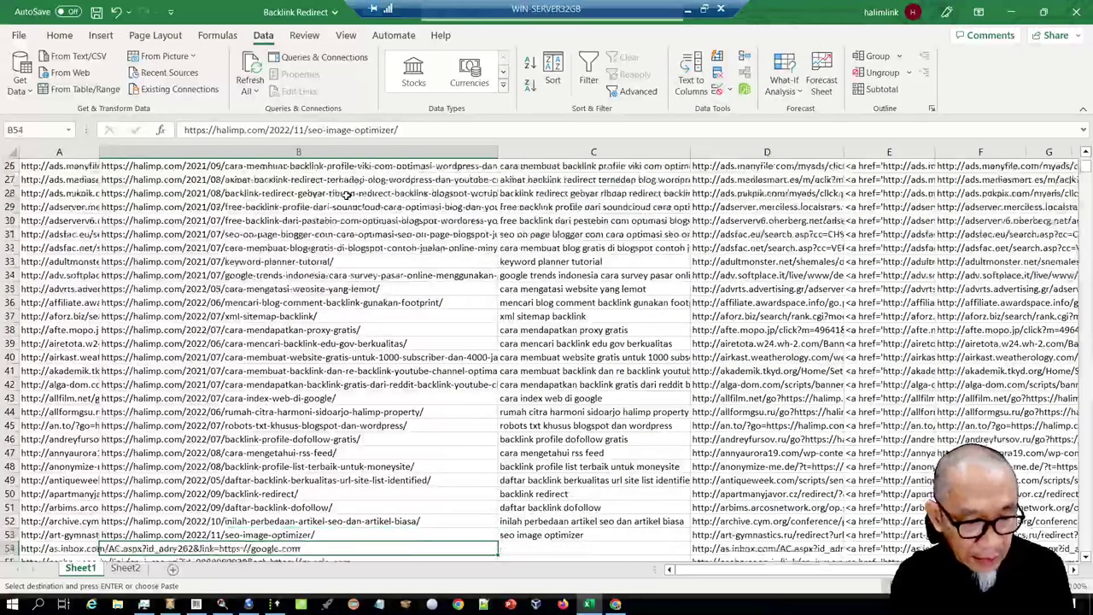
key("Up")
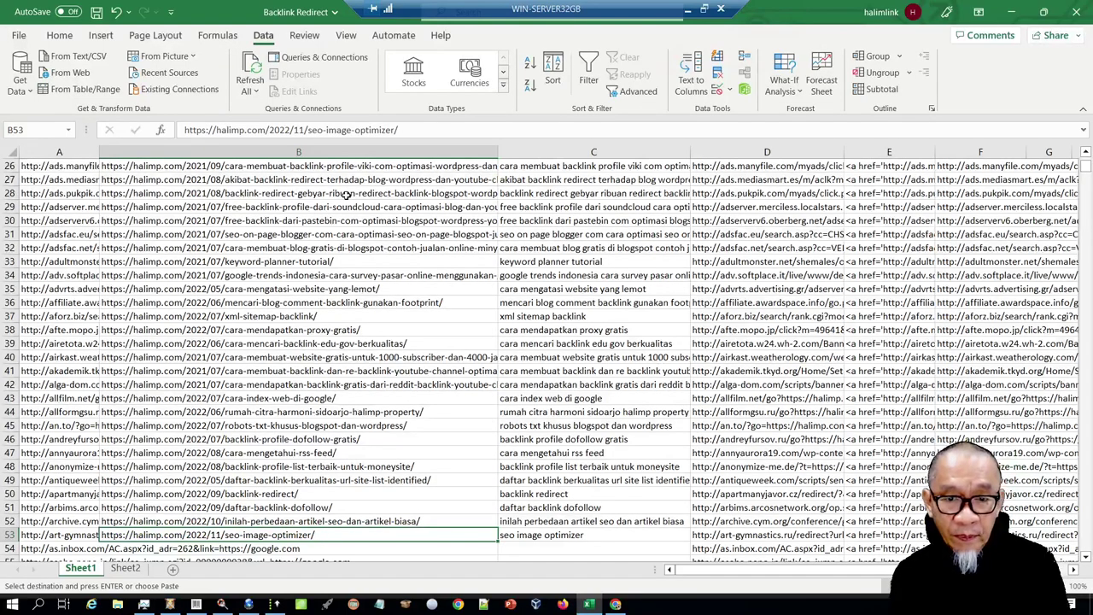
key("ctrl+Up")
key("Down")
key("shift+Right")
key("ctrl+v")
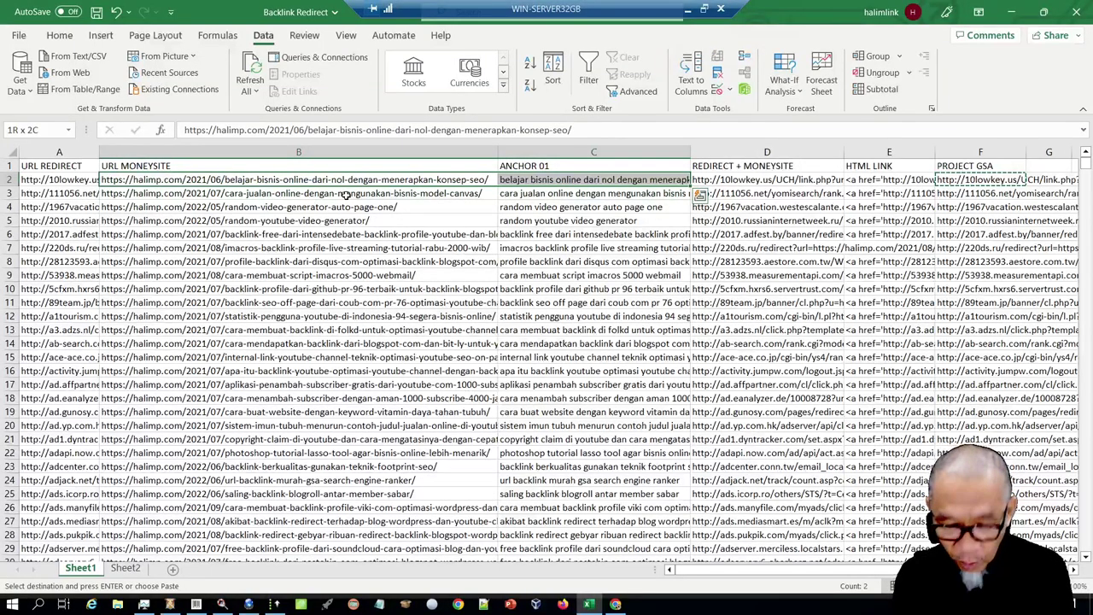
key("ctrl+shift+Down")
key("ctrl+v")
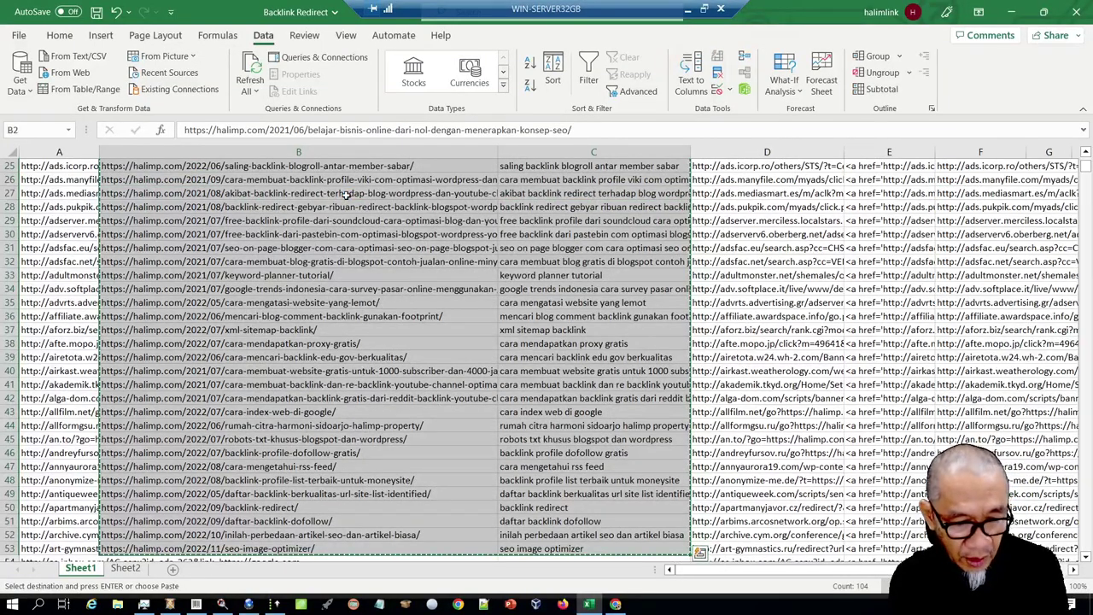
key("Down")
key("ctrl+Down")
key("Down")
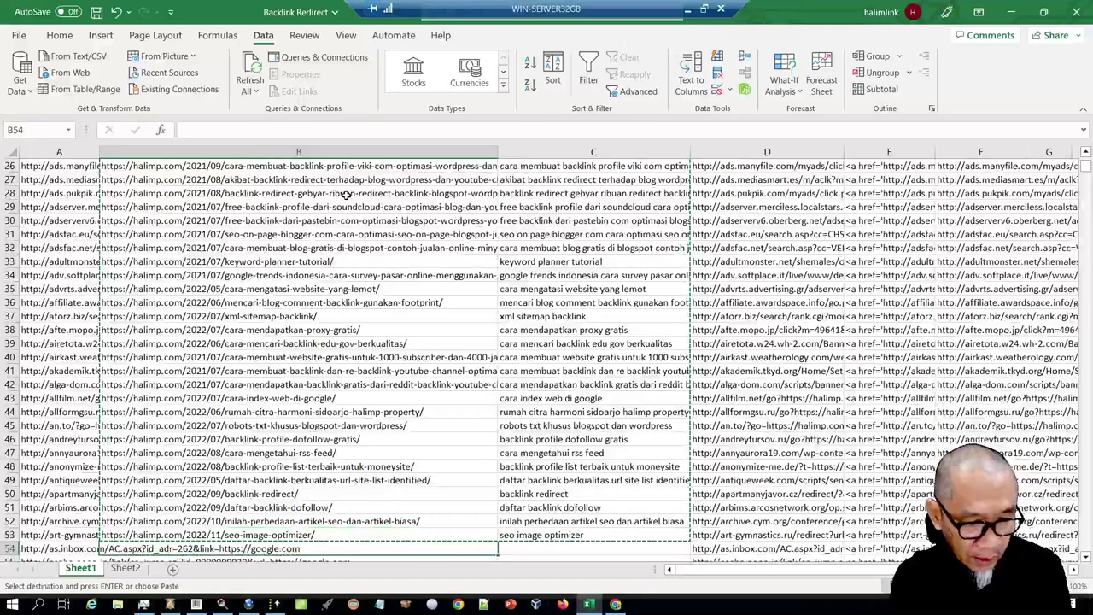
key("ctrl+v")
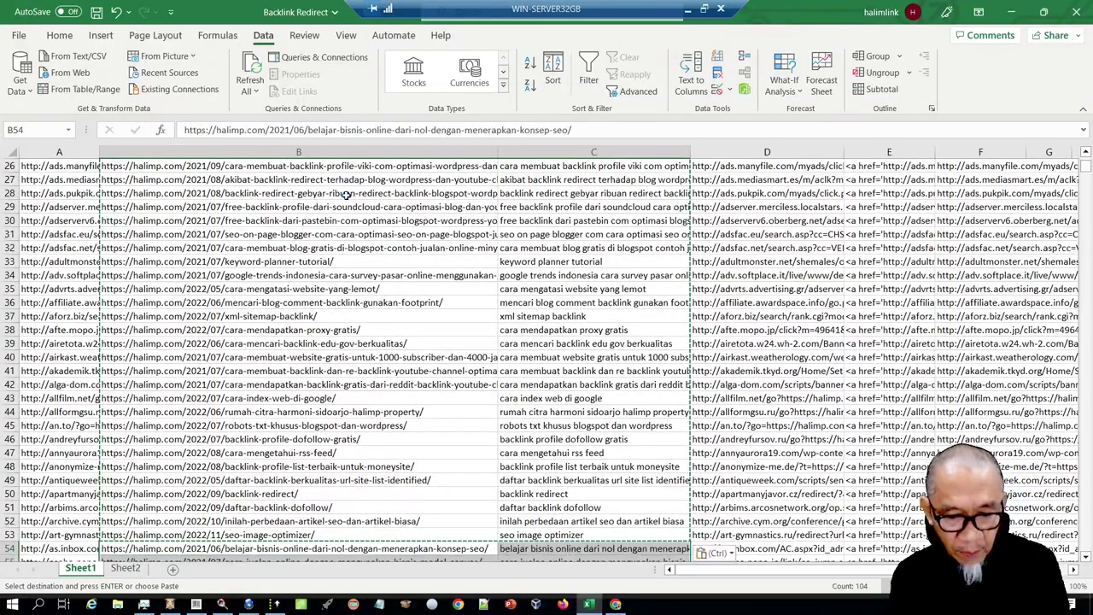
- Repeatedly copy the growing URL MONEYSITE and ANCHOR 01 block from row 2 and paste it below, with the last copy starting at B210
key("ctrl+Up")
key("Down")
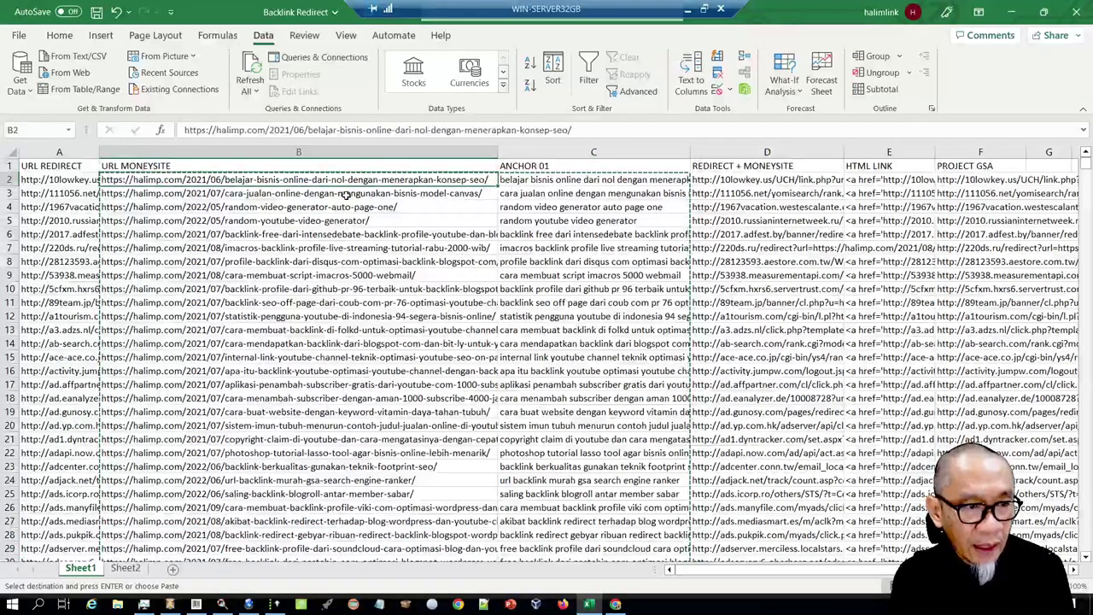
key("shift+Right")
key("ctrl+shift+Down")
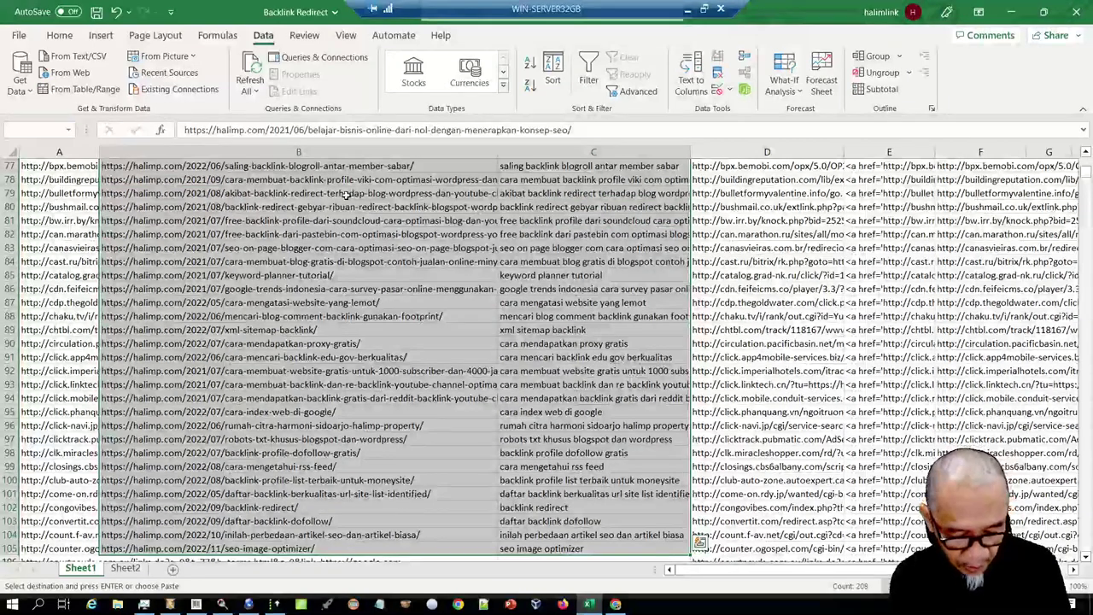
key("Down")
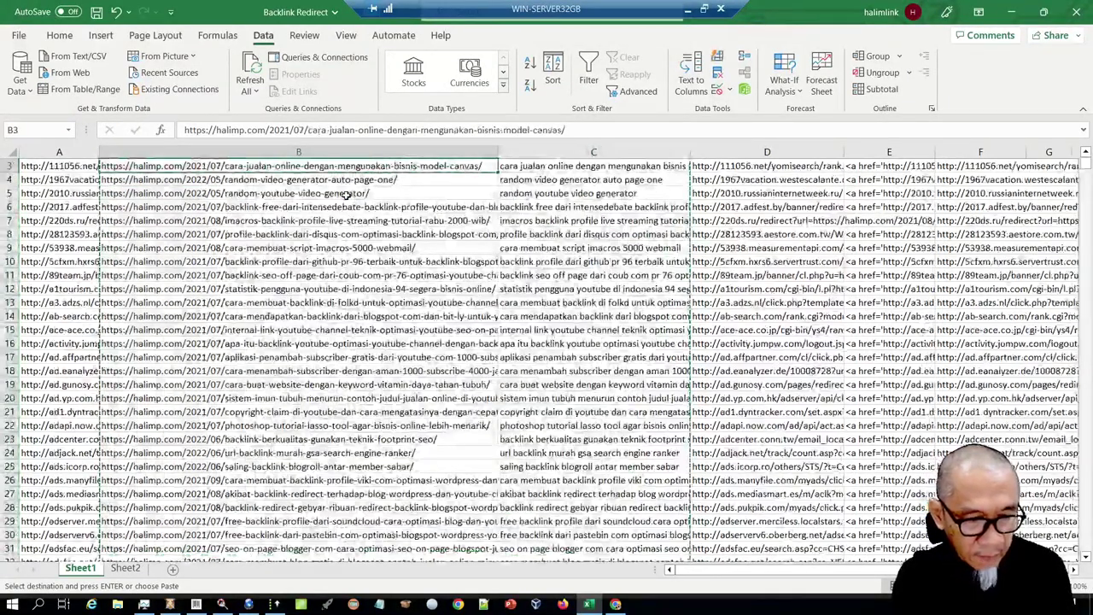
key("ctrl+Down")
key("Down")
key("ctrl+v")
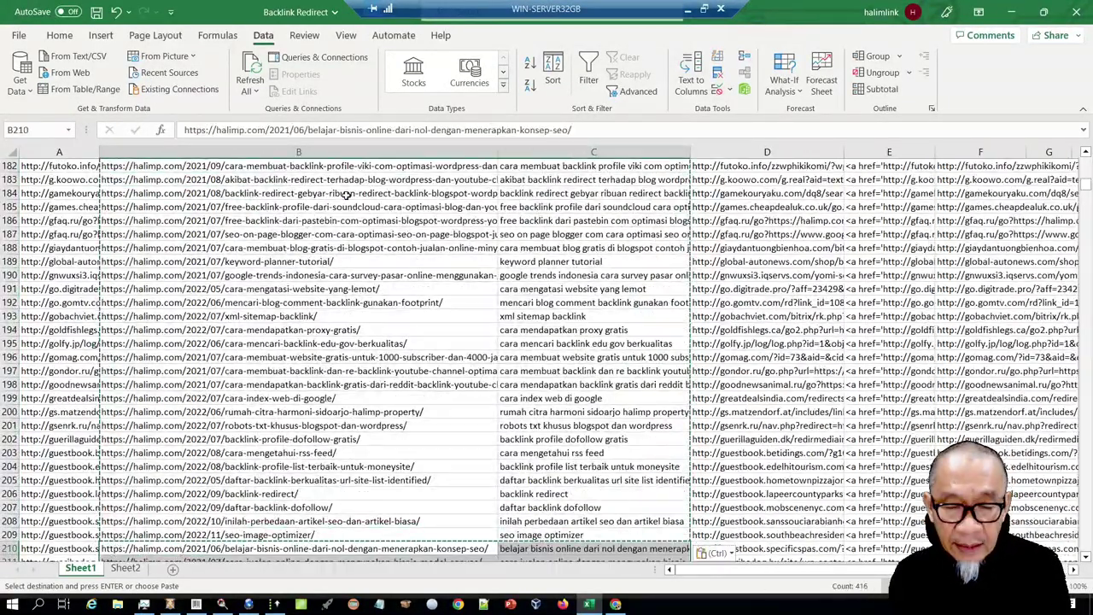
- Continue duplicating the URL MONEYSITE and ANCHOR 01 block through row 2843, and clear the surplus cells of columns B and C from row 2844 down
key("ctrl+Up")
key("shift+Right")
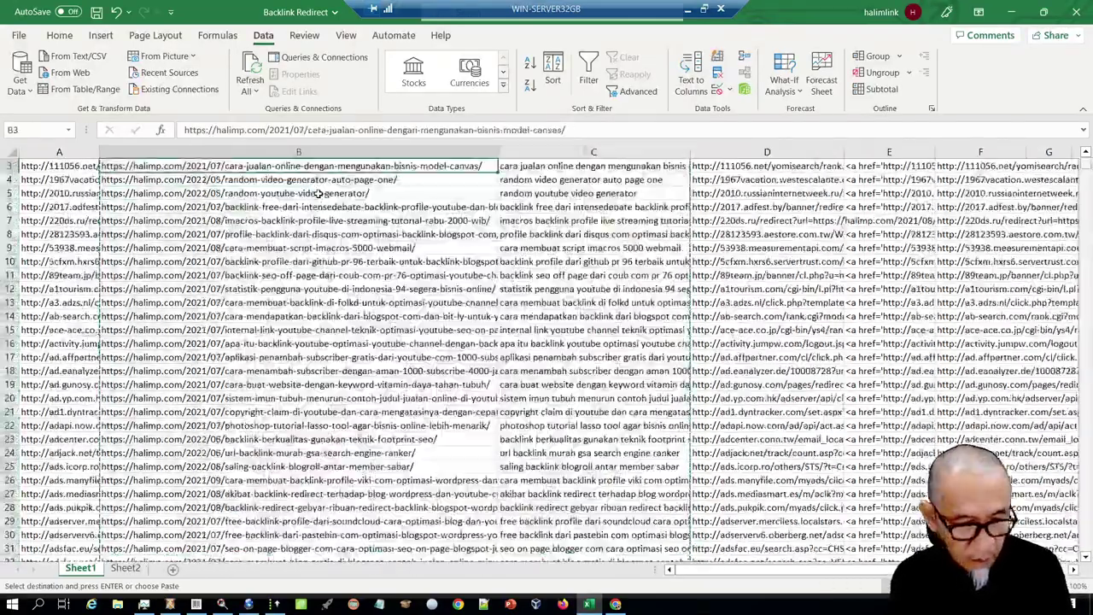
key("ctrl+Down")
key("Down")
key("shift+Right")
key("ctrl+shift+Down")
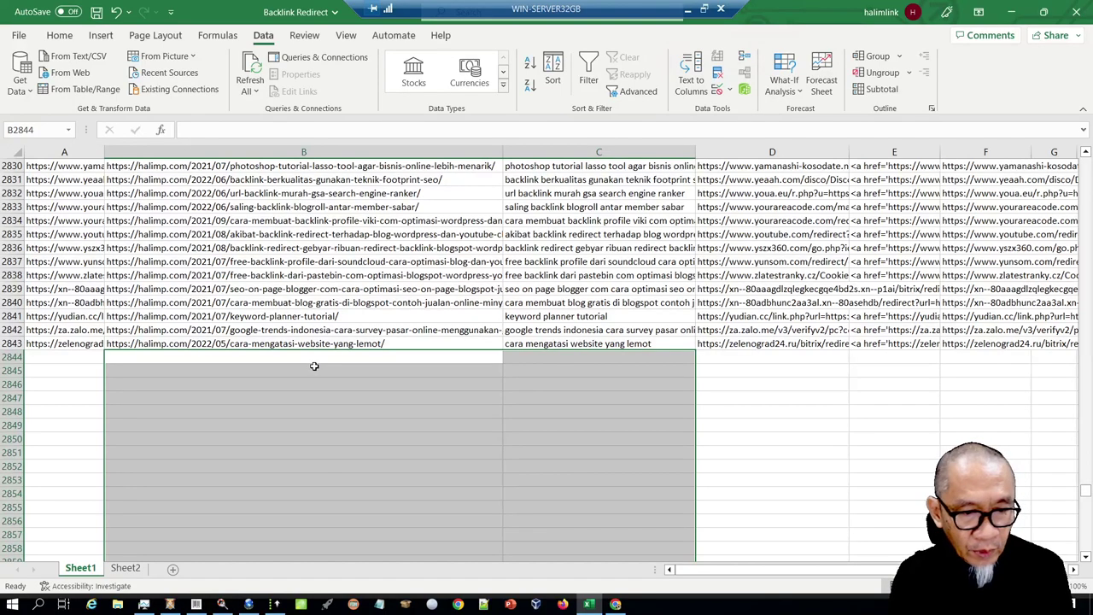
left_click(315, 362)
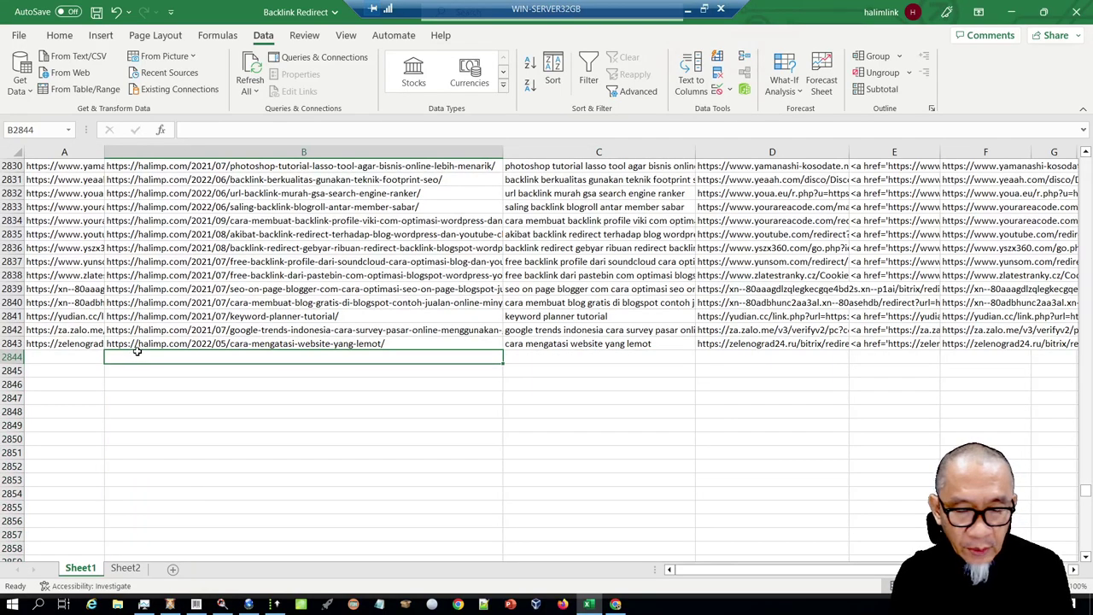
- Go from the last ANCHOR 01 entry to the PROJECT GSA column and copy its formula cell F2
left_click(545, 342)
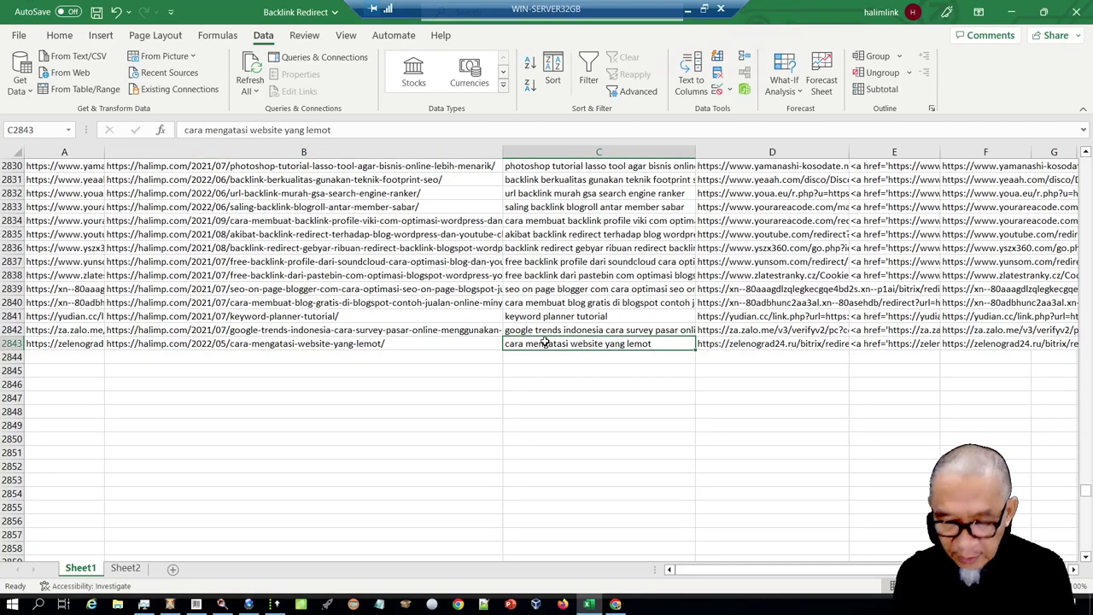
key("ctrl+Up")
key("Right")
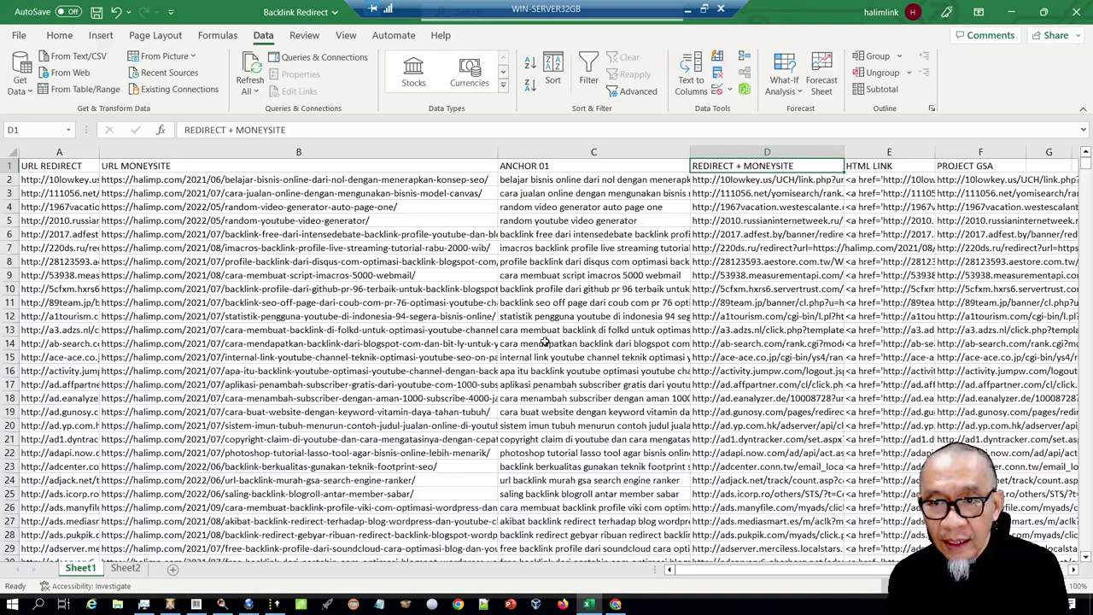
key("Right")
key("Right")
key("Down")
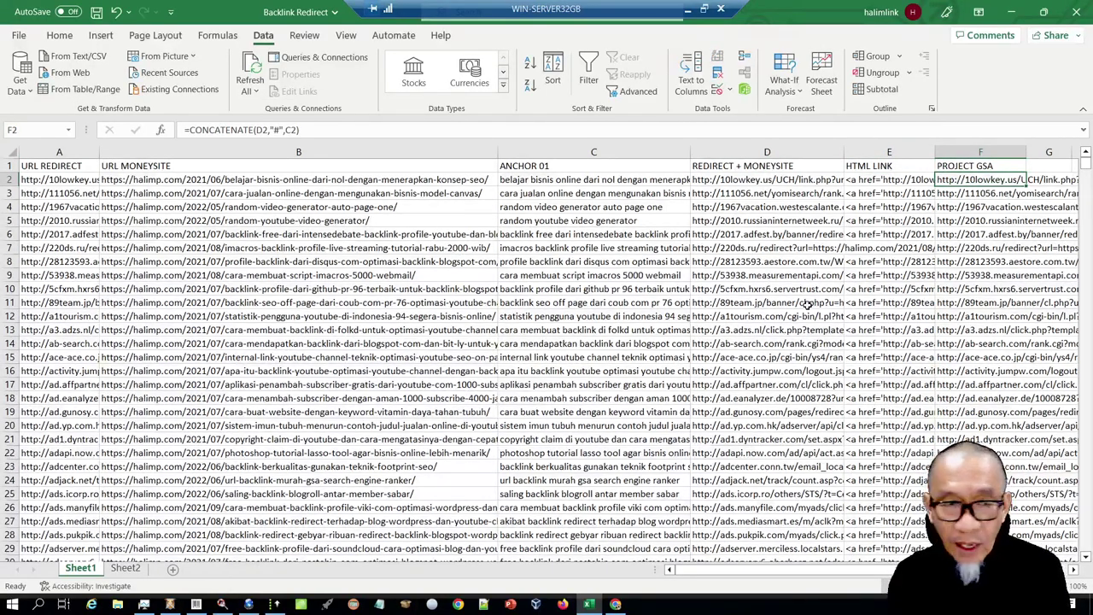
left_click(1074, 576)
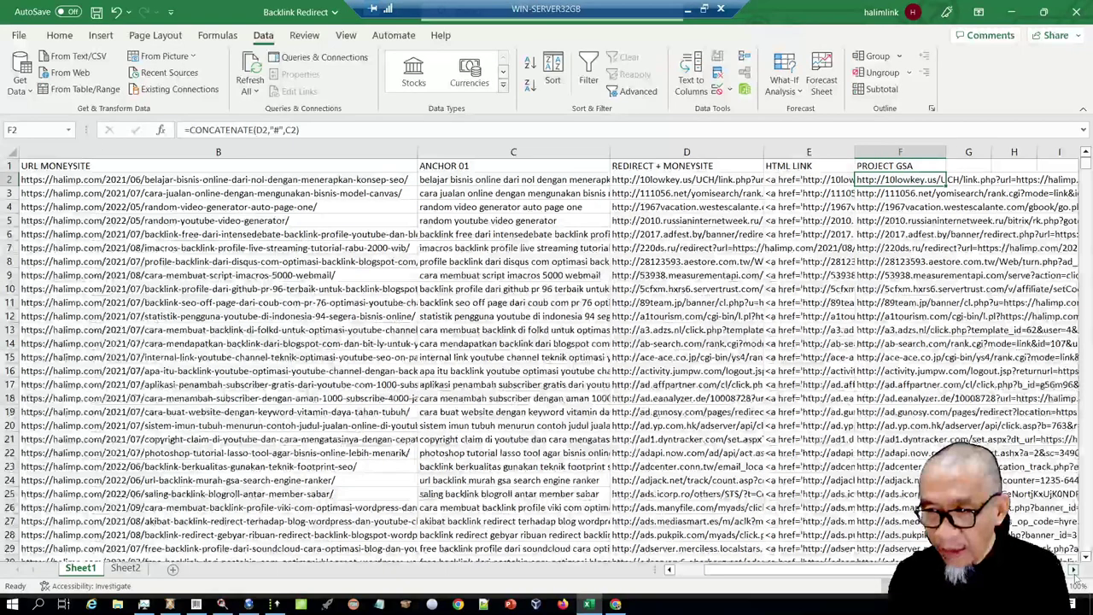
left_click(1074, 575)
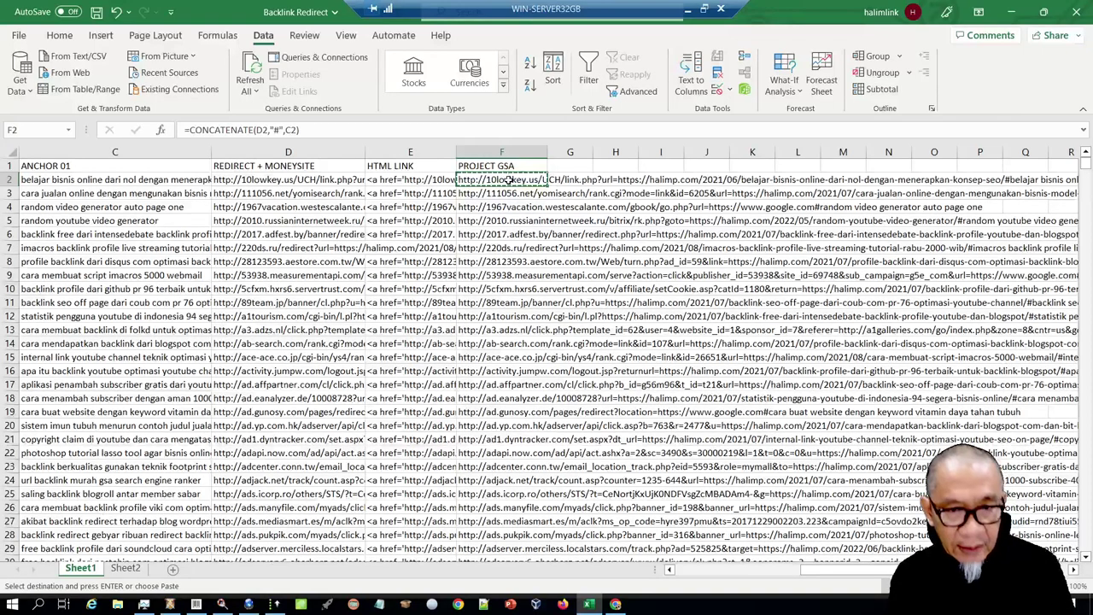
- Paste the copied PROJECT GSA entry into a blank Notepad document, examine its redirect URL, moneysite URL and anchor text, and close Notepad
left_click(456, 604)
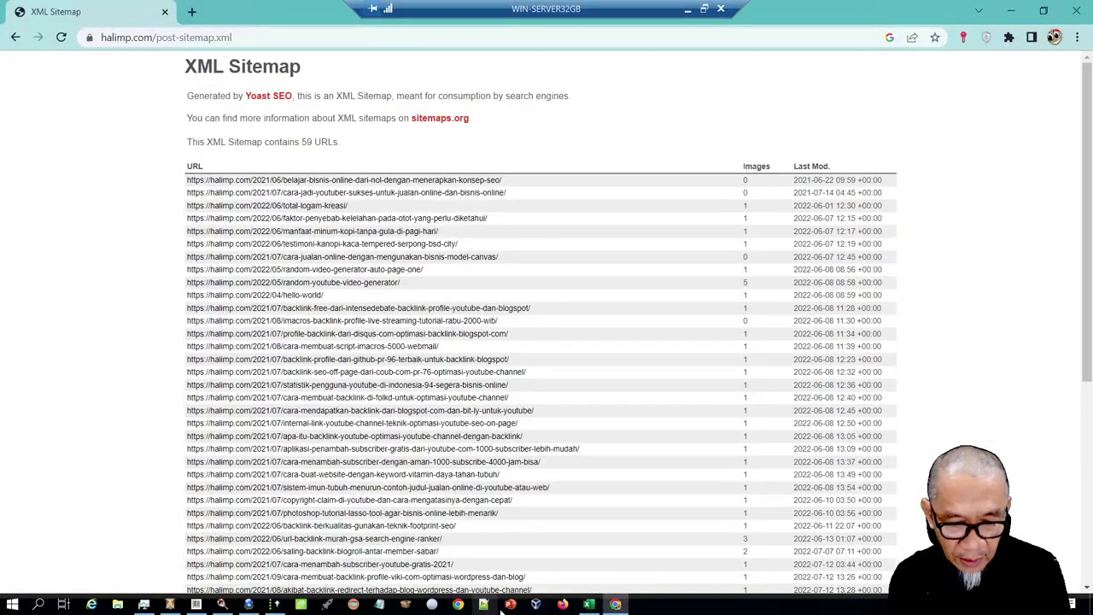
left_click(376, 605)
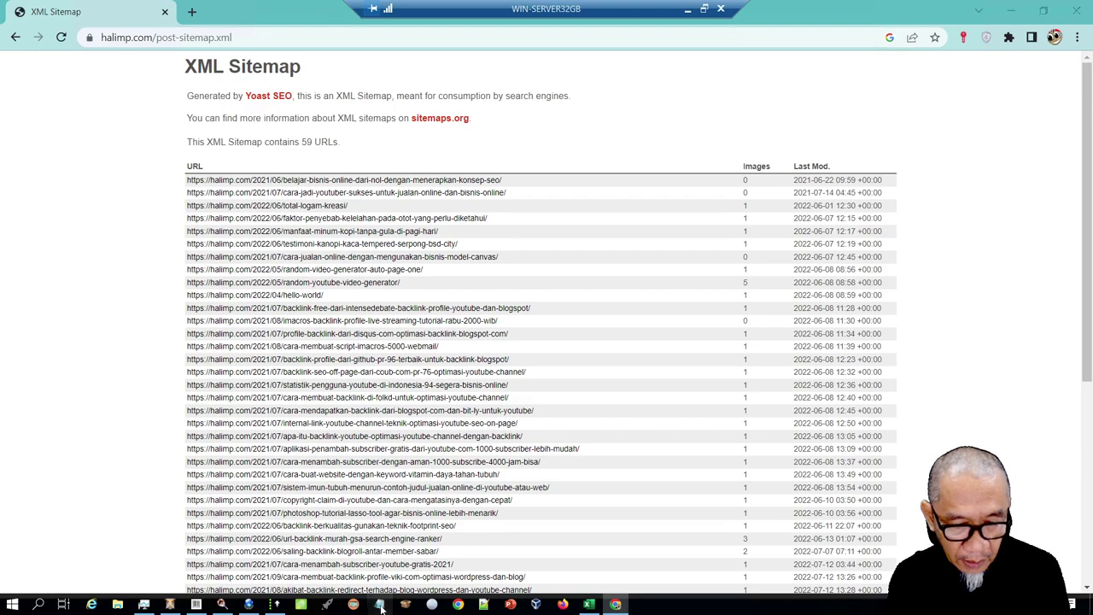
key("ctrl+v")
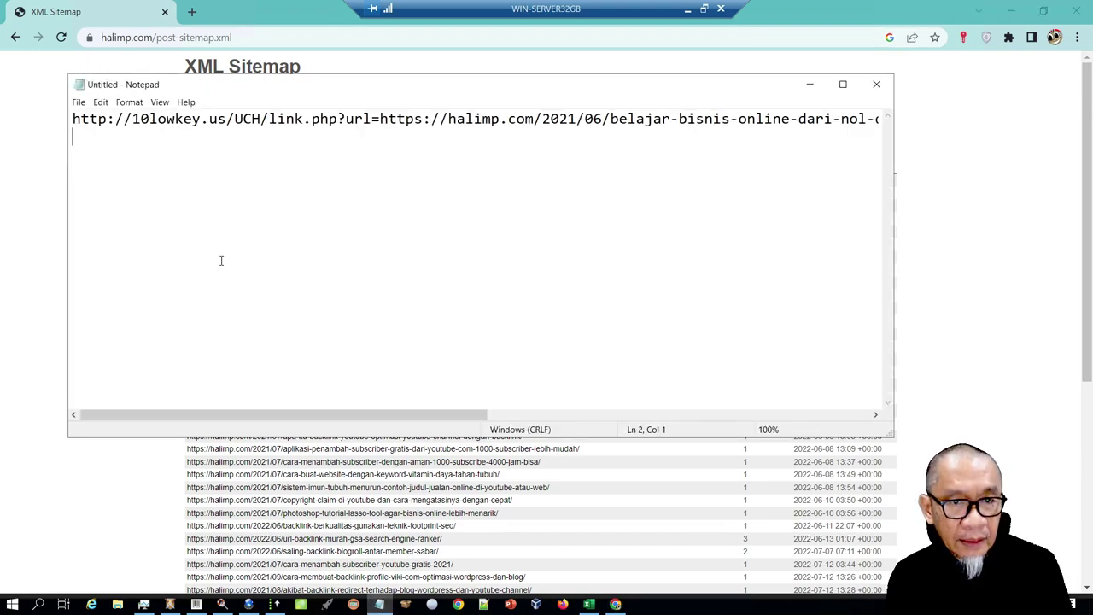
left_click_drag(398, 420, 448, 421)
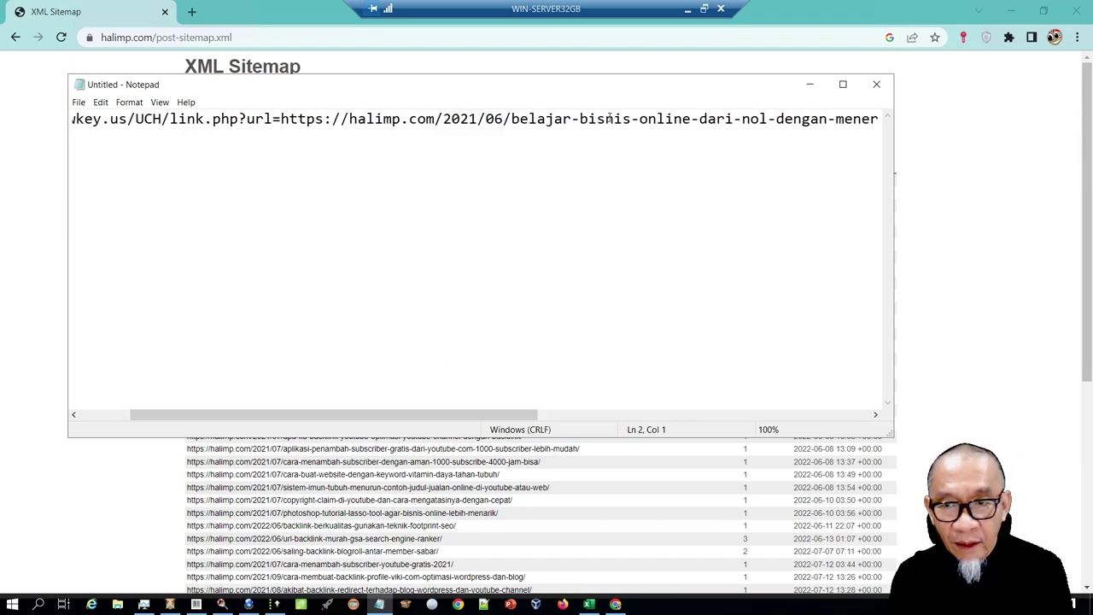
left_click_drag(506, 418, 769, 414)
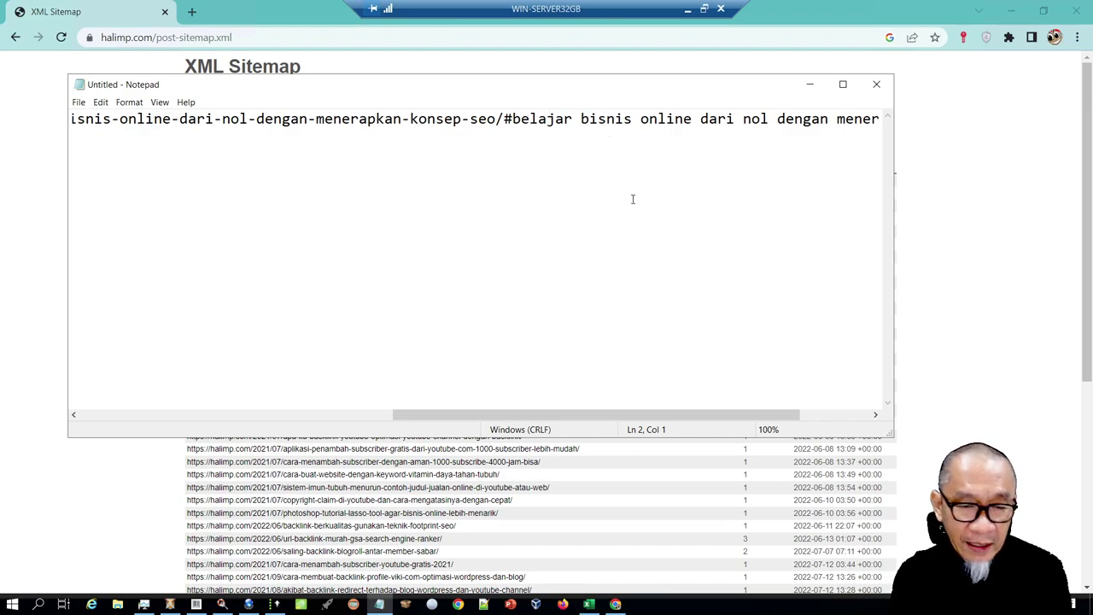
left_click_drag(607, 418, 698, 412)
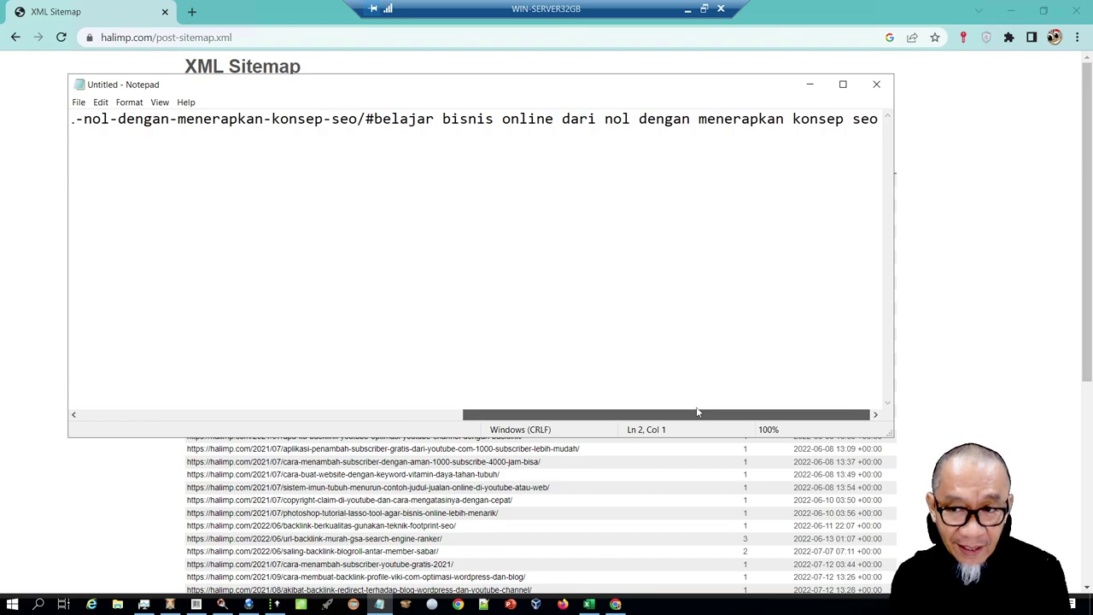
left_click(876, 85)
left_click(587, 308)
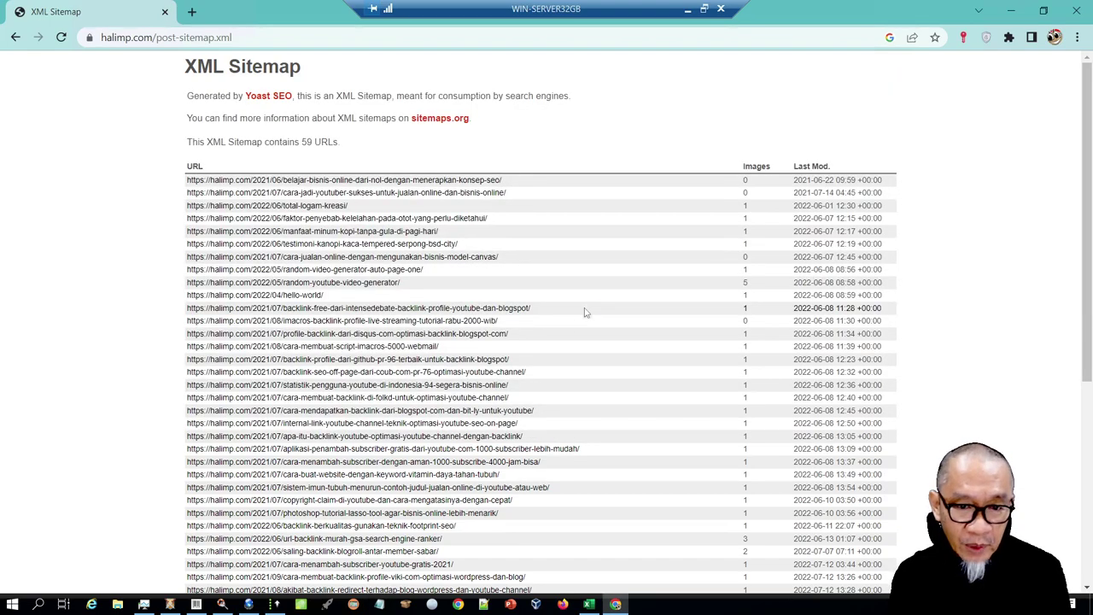
- Return to the Excel list and copy all PROJECT GSA entries from F2 down to F2843
left_click(589, 605)
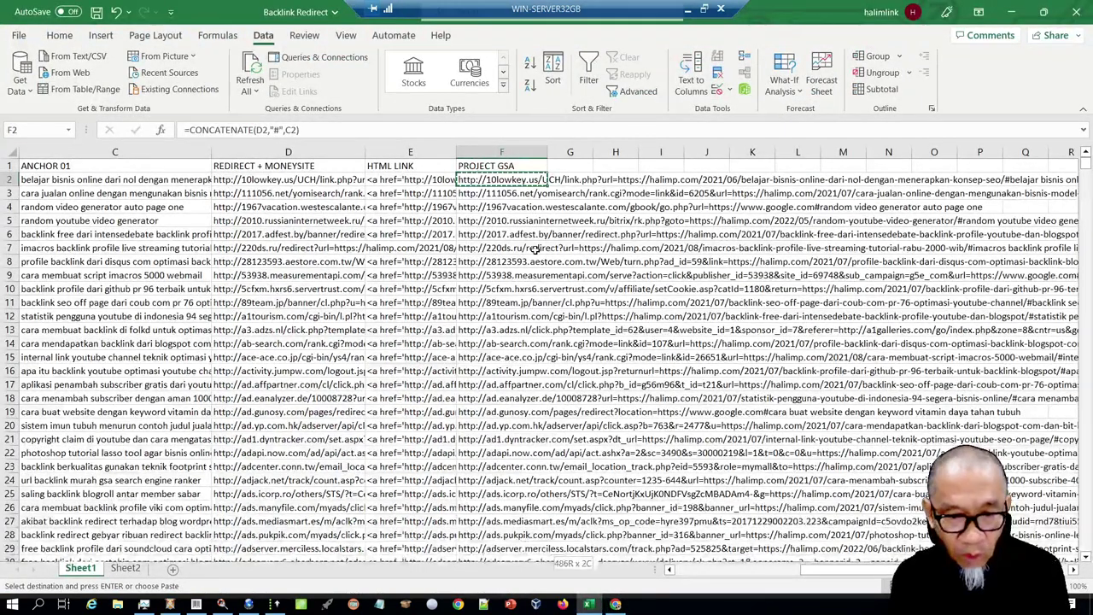
key("ctrl+shift+Down")
key("ctrl+c")
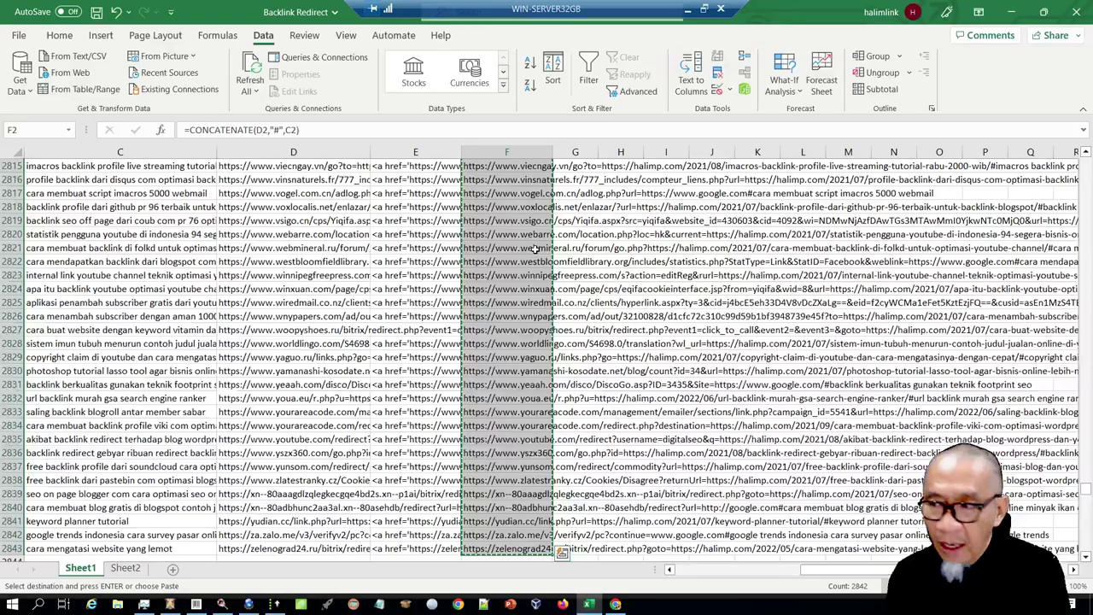
- Switch to GSA Search Engine Ranker, start a new project, fill its URL list with the copied PROJECT GSA entries, and enter the Keywords field
left_click(275, 603)
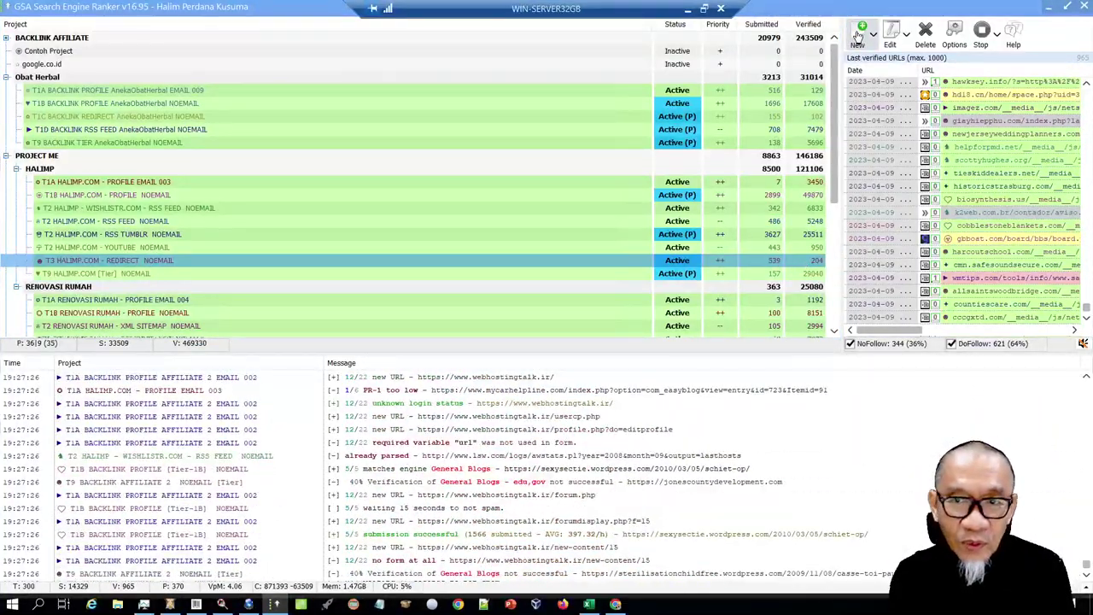
left_click(859, 32)
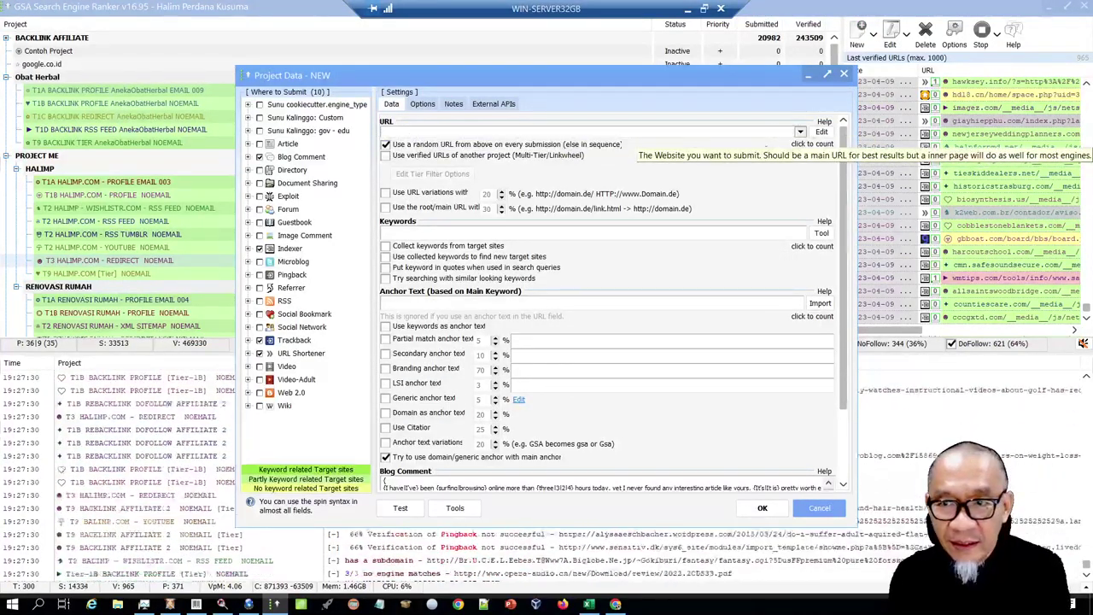
left_click(821, 132)
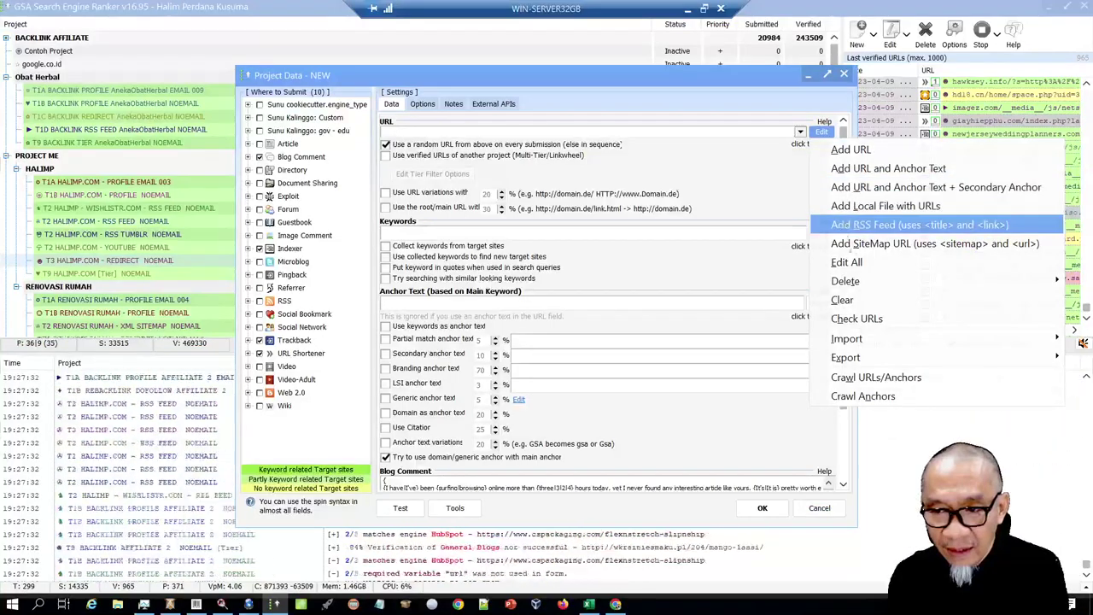
left_click(820, 262)
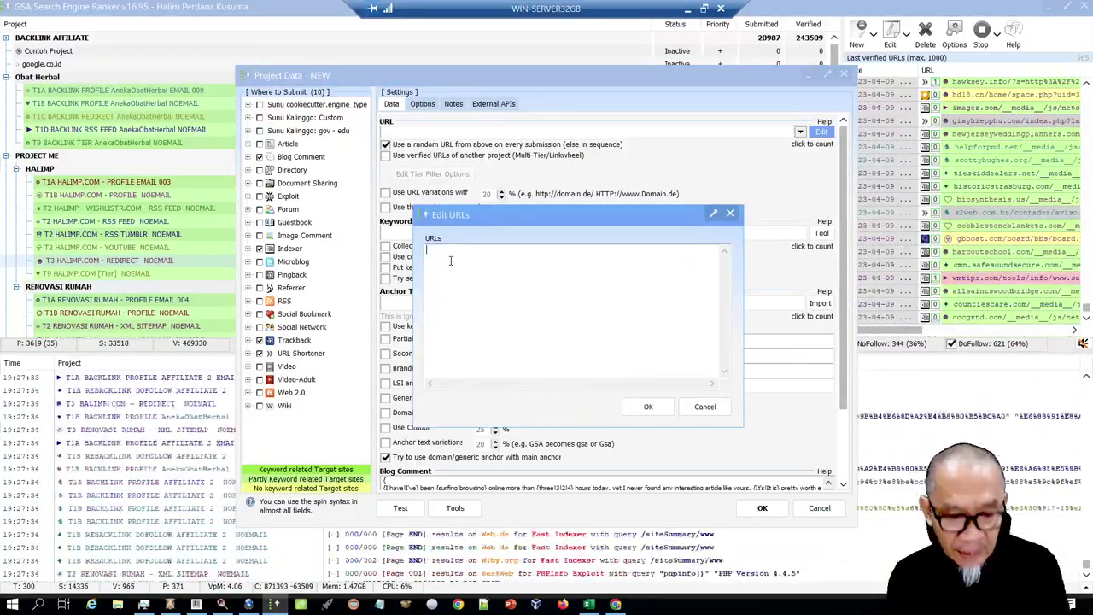
key("ctrl+v")
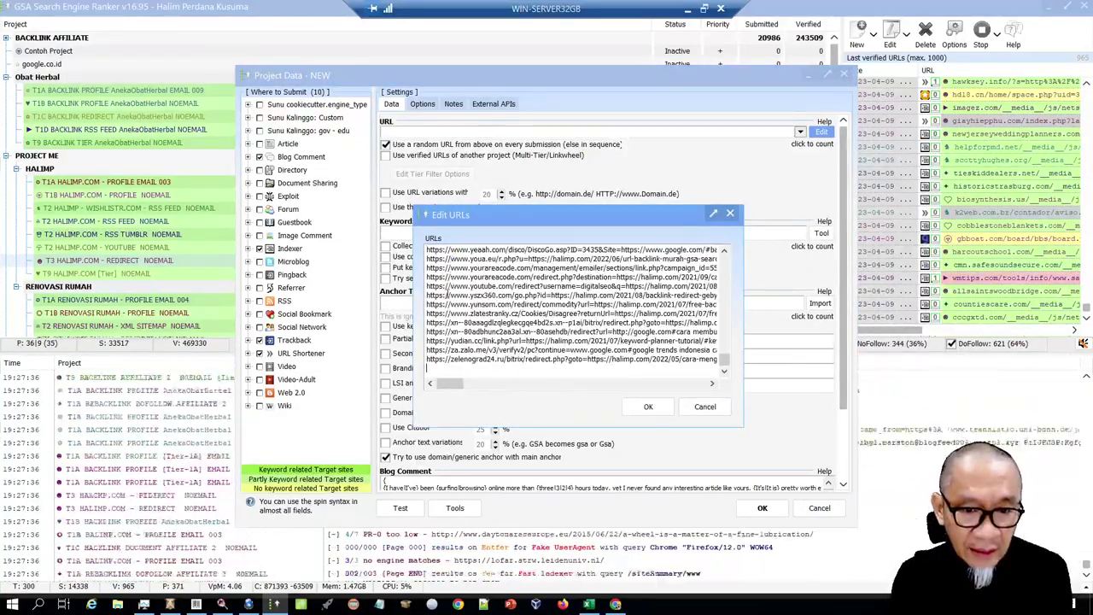
left_click_drag(449, 384, 482, 386)
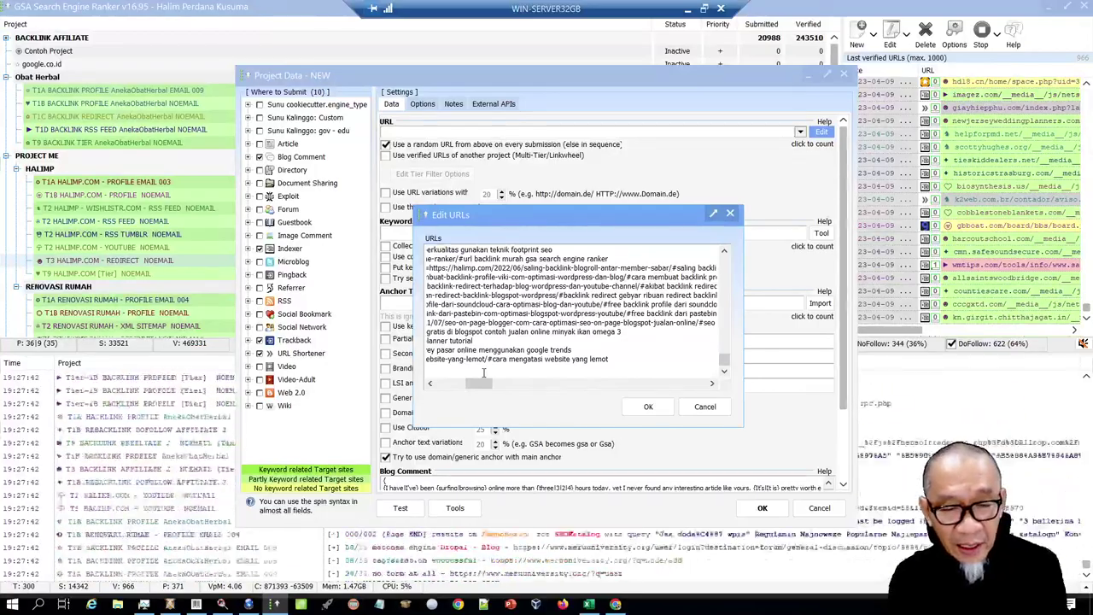
left_click(651, 407)
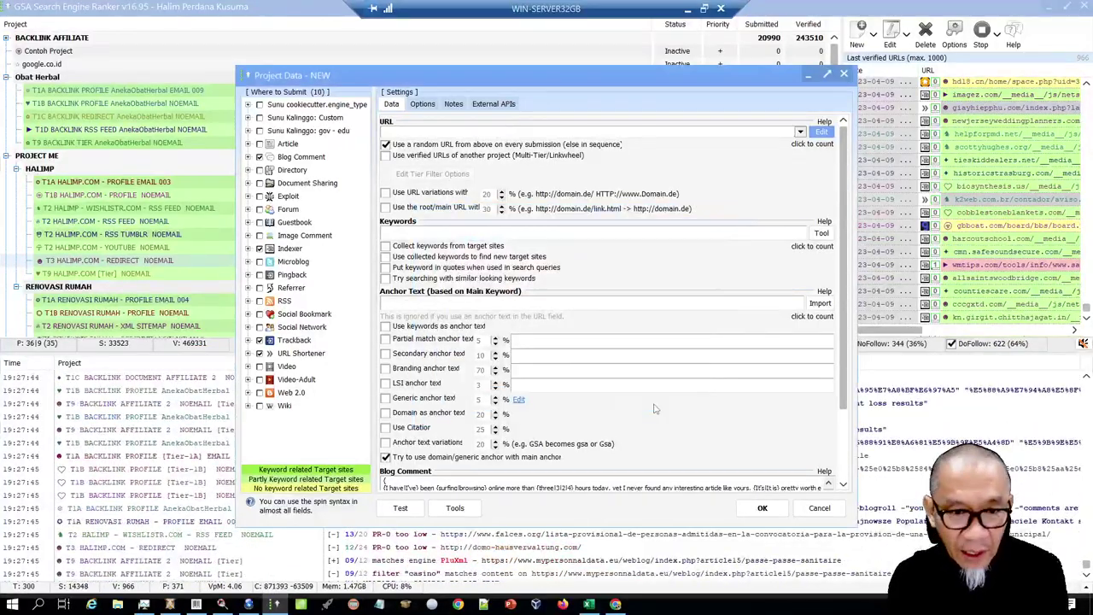
left_click(486, 233)
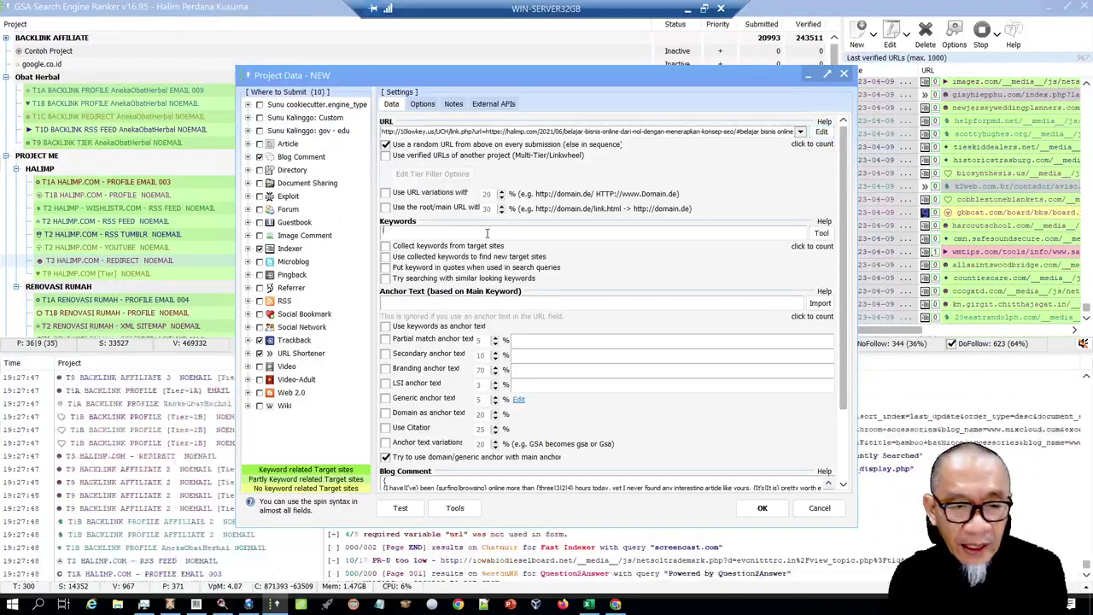